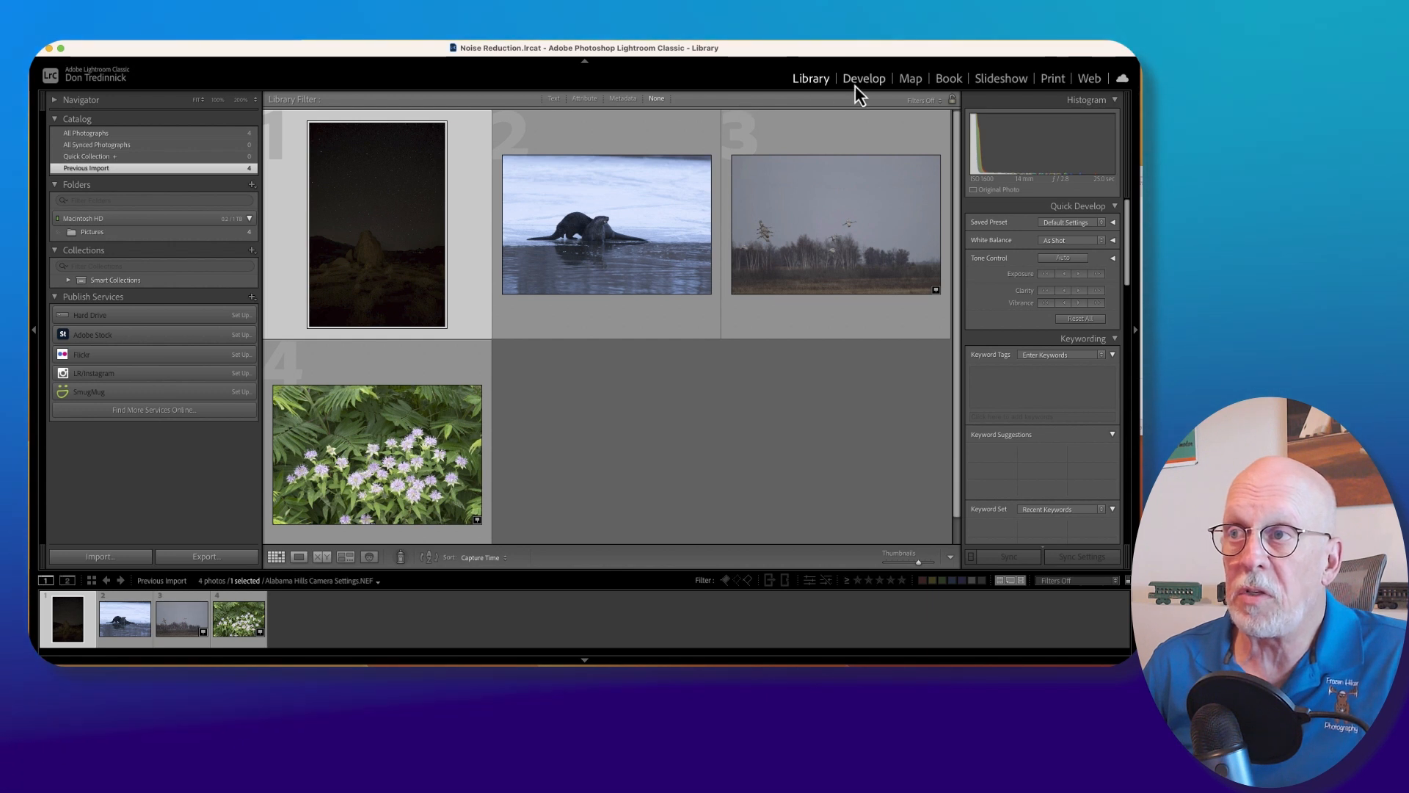
Open the Alabama Hills night photo for developing, raise its exposure to +2.70, and inspect the sky at 100%.
left_click(858, 82)
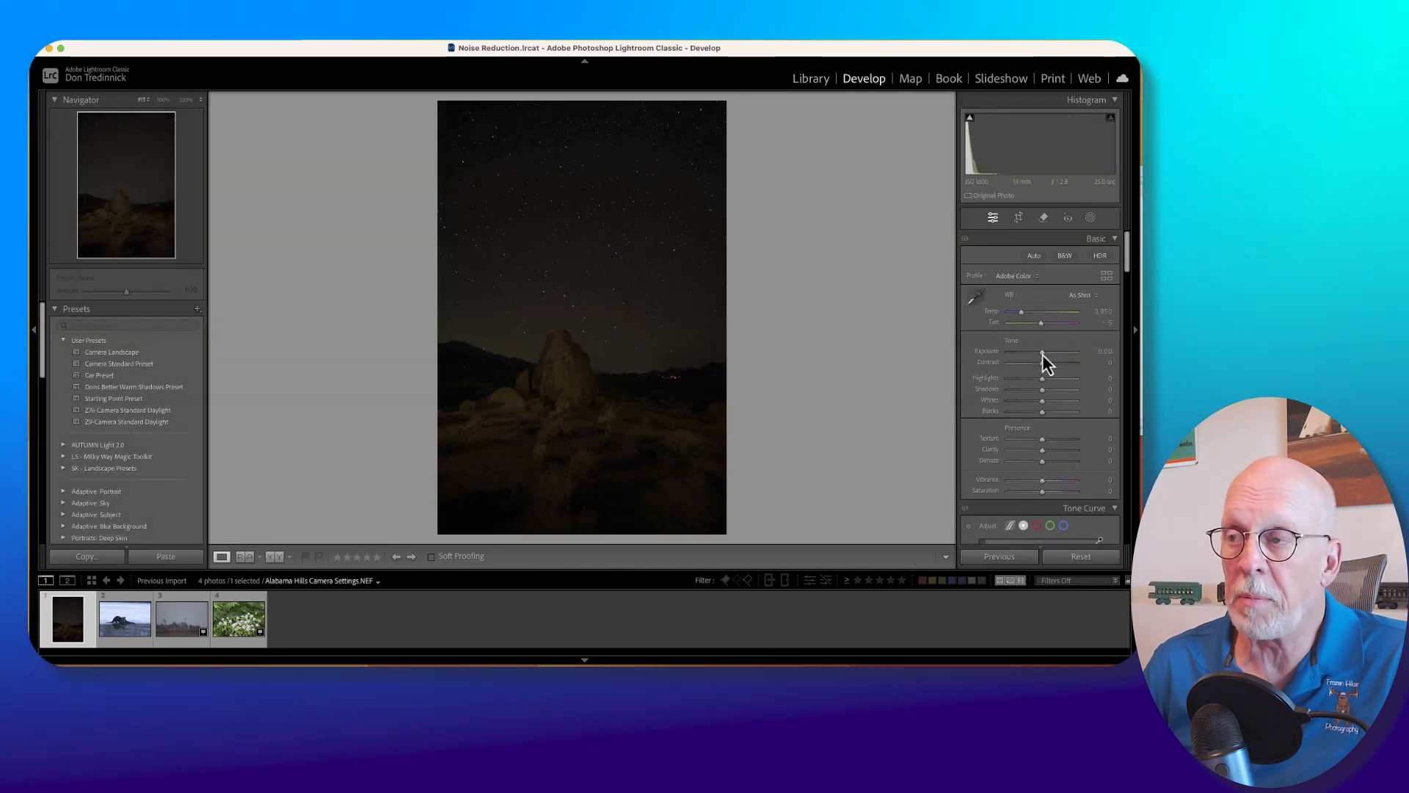
left_click_drag(1042, 354, 1061, 352)
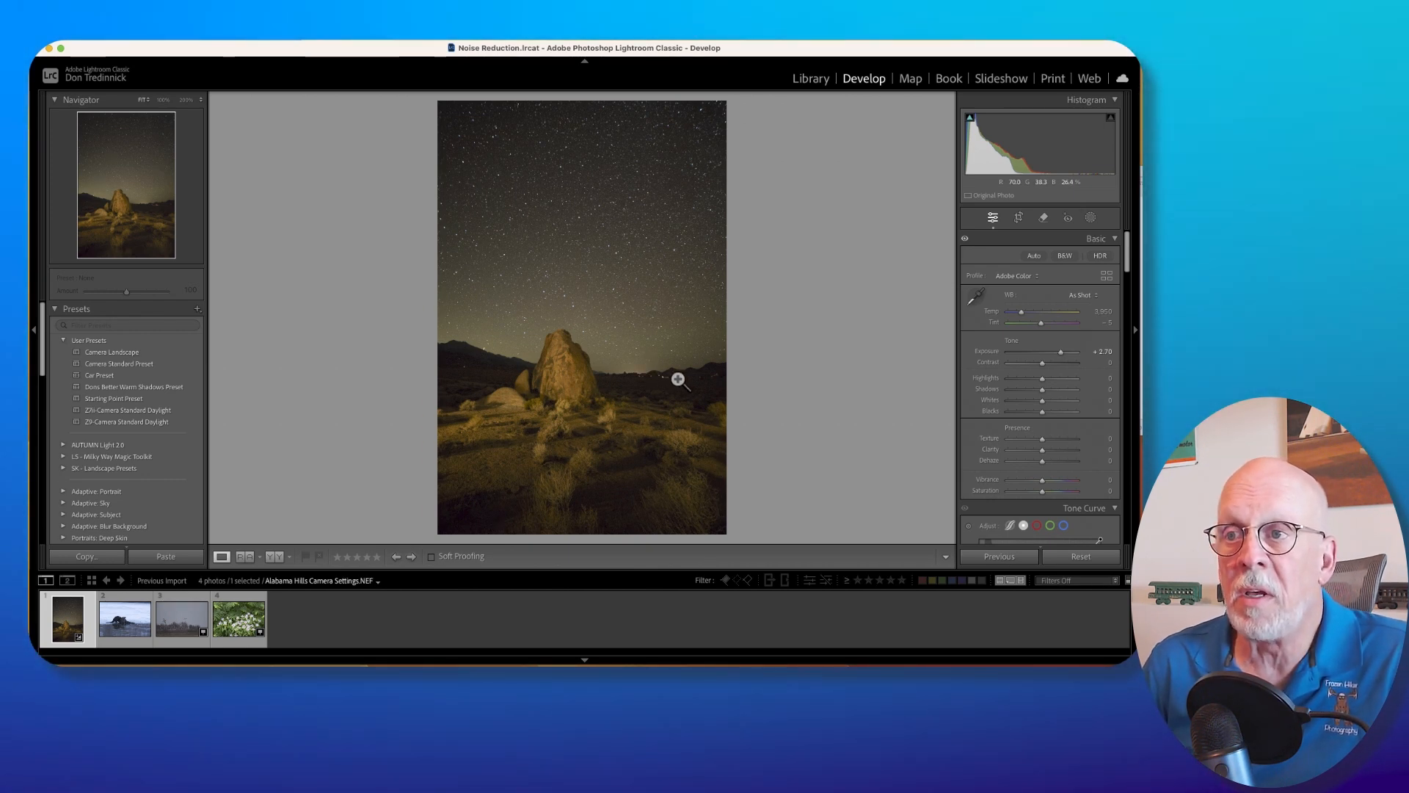
left_click(621, 340)
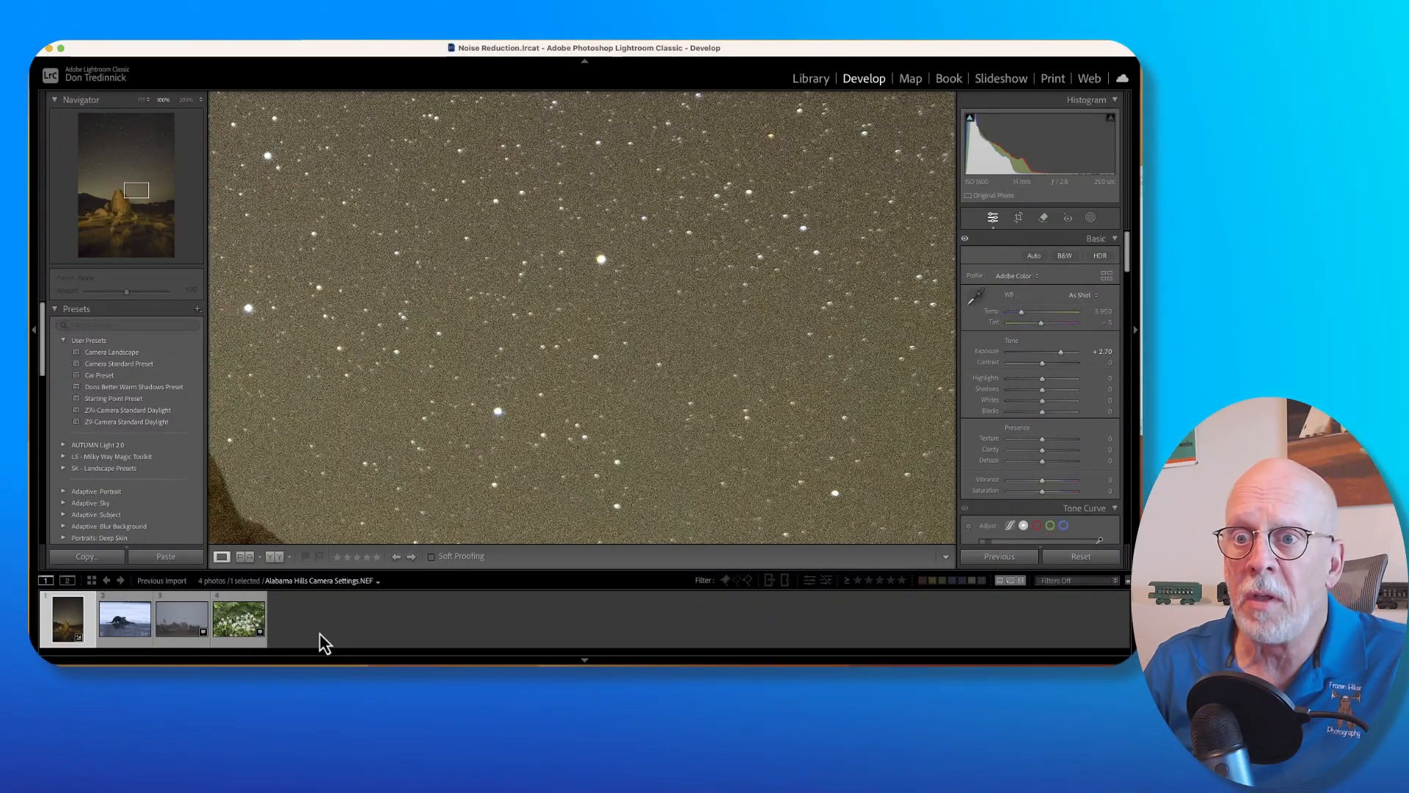
Examine the noise in the flying crane, flower and otter photos at 100% magnification.
left_click(176, 622)
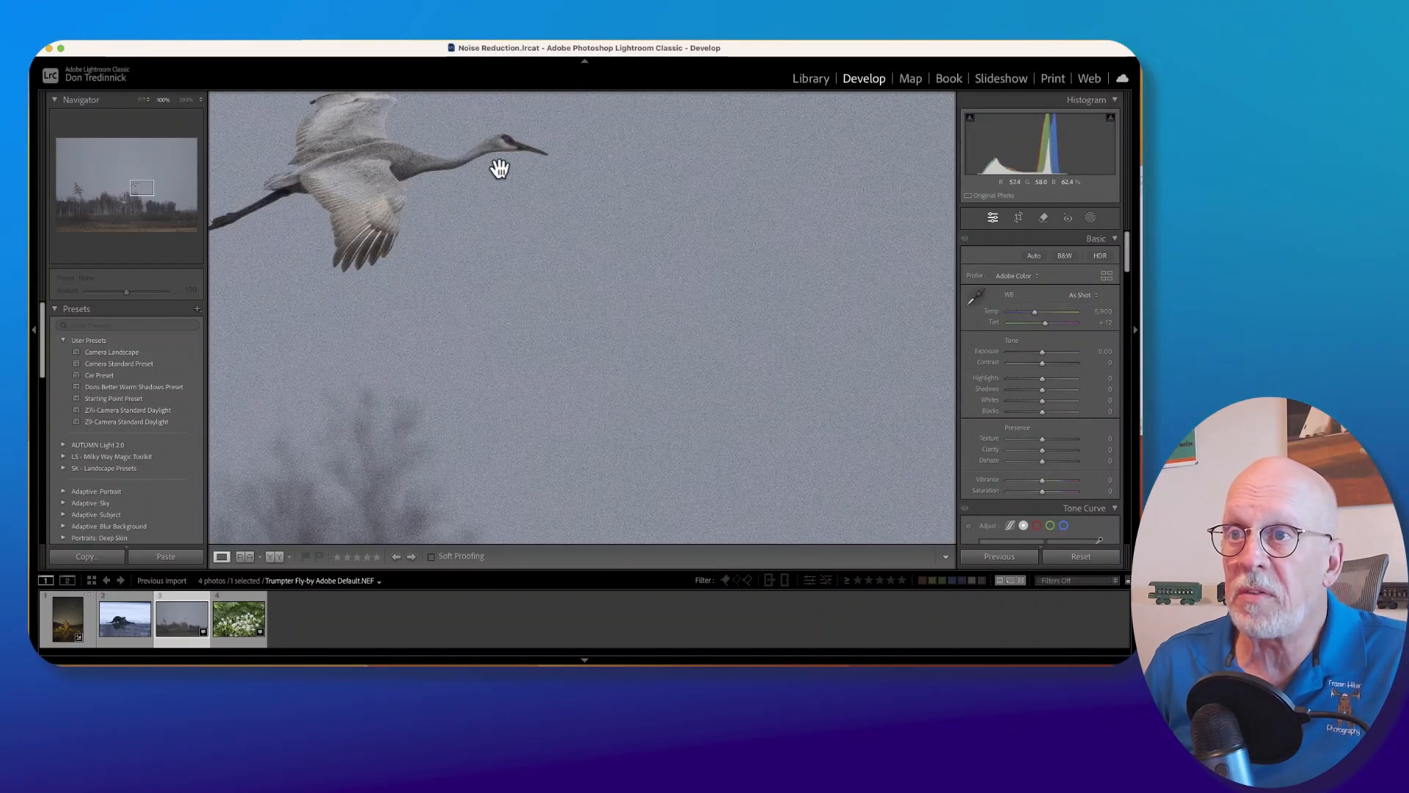
left_click_drag(494, 180, 538, 294)
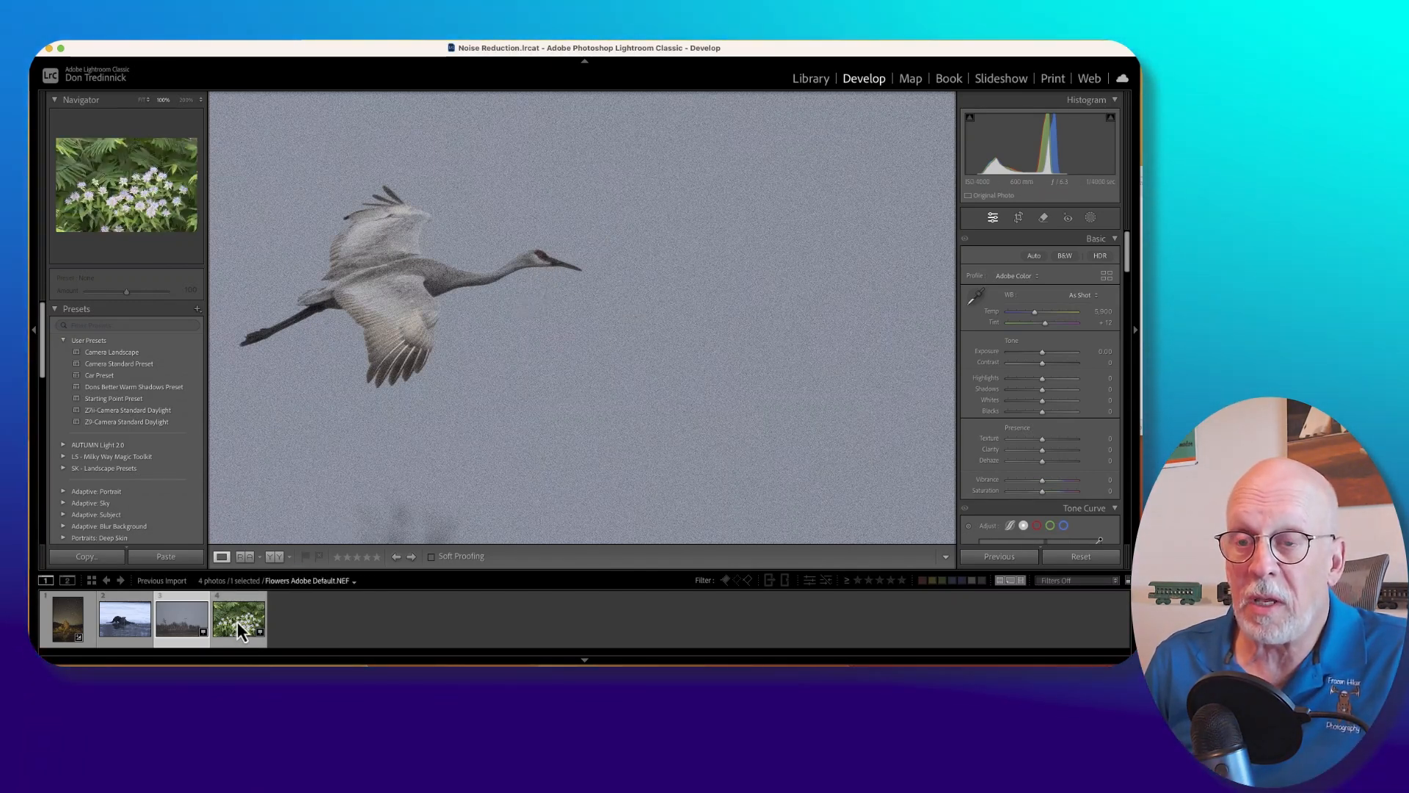
left_click(237, 623)
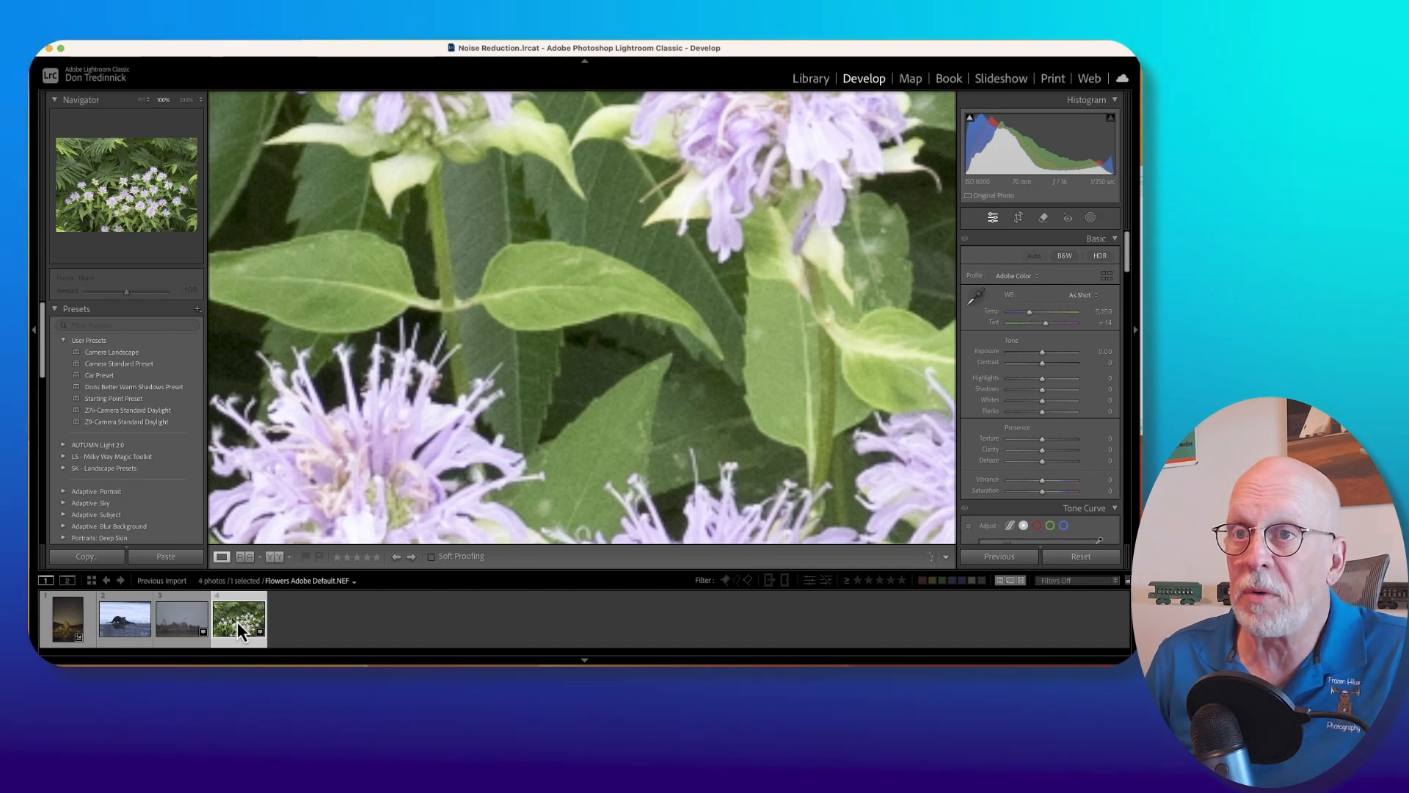
left_click_drag(359, 292, 547, 359)
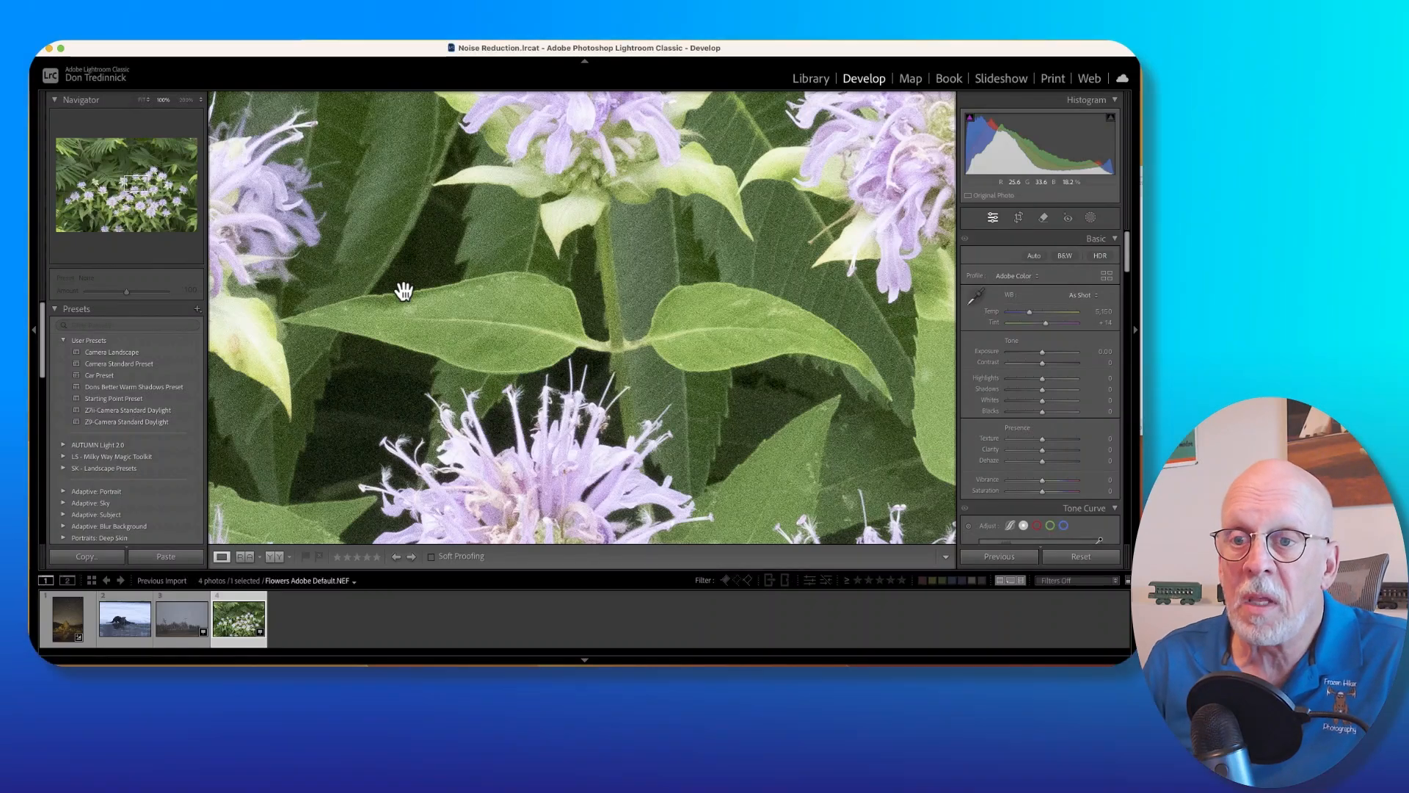
left_click(126, 631)
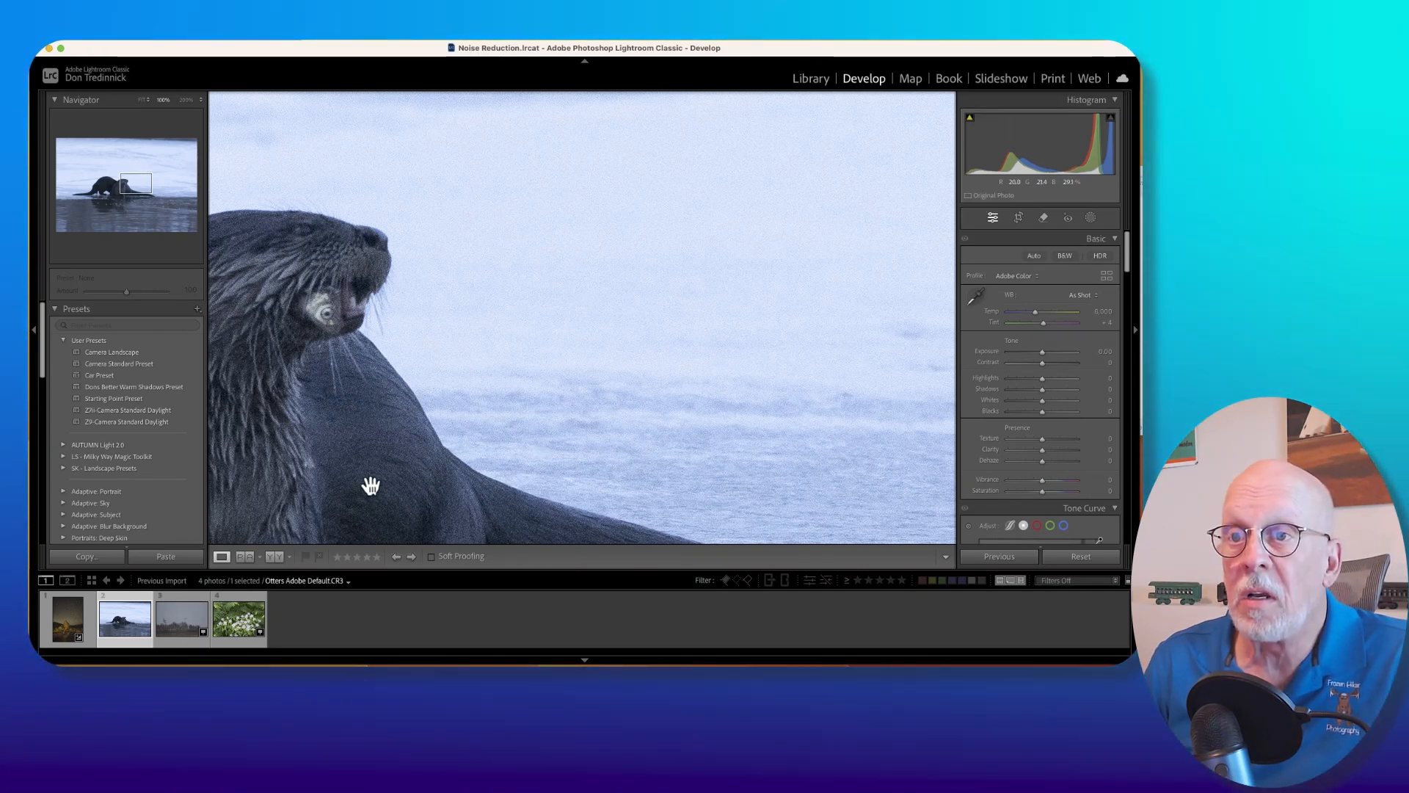
left_click_drag(368, 487, 742, 151)
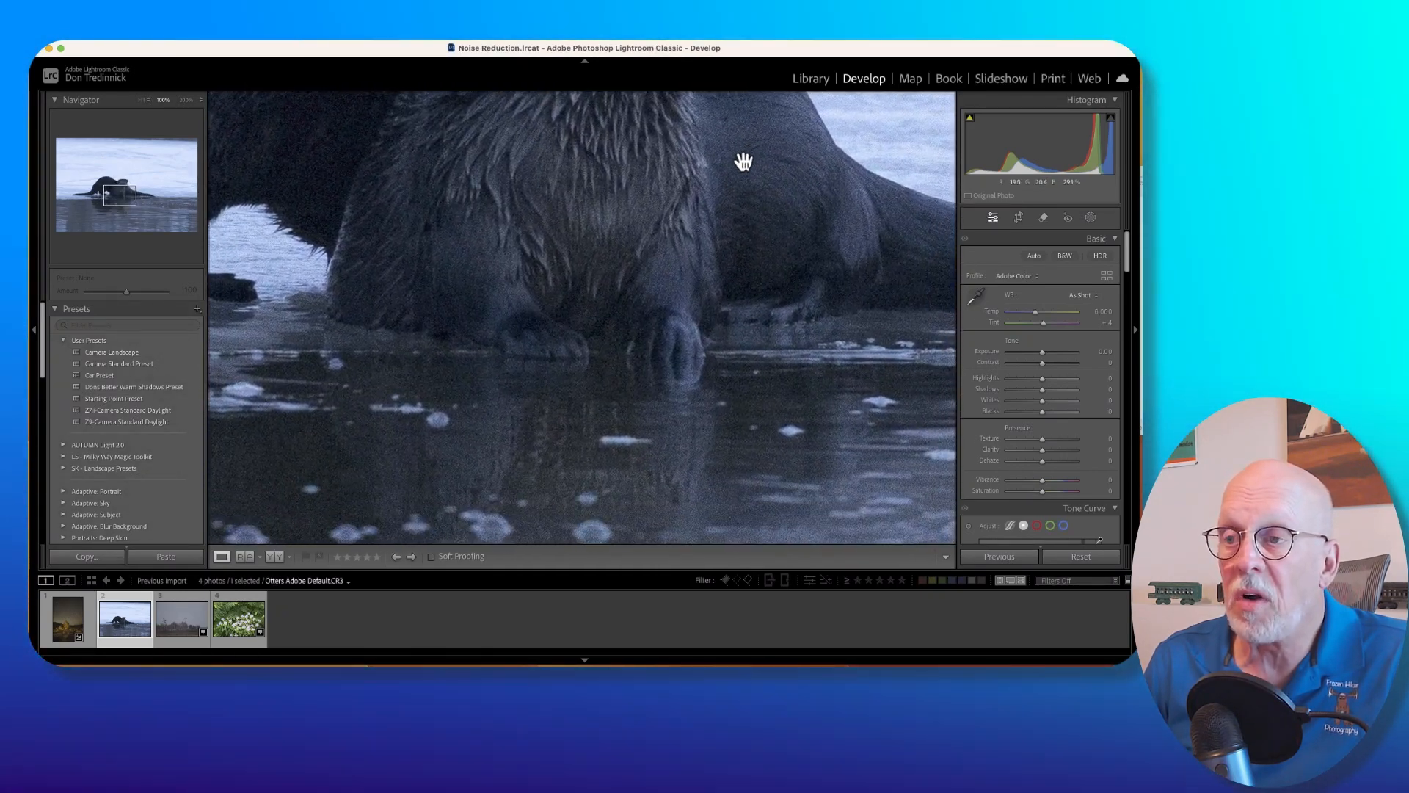
left_click_drag(735, 460, 679, 91)
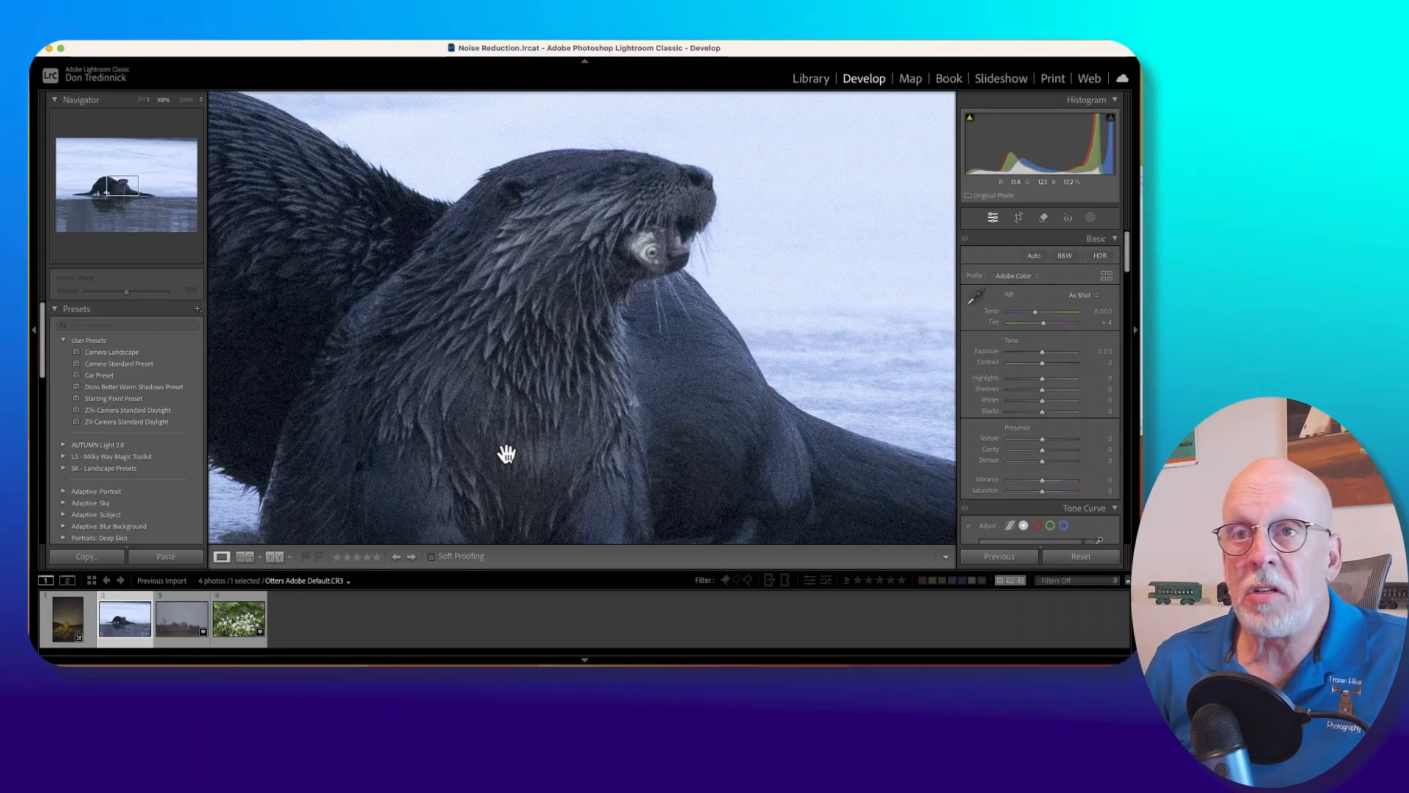
In the raw defaults preferences, enable overriding the global setting for specific cameras.
left_click(90, 45)
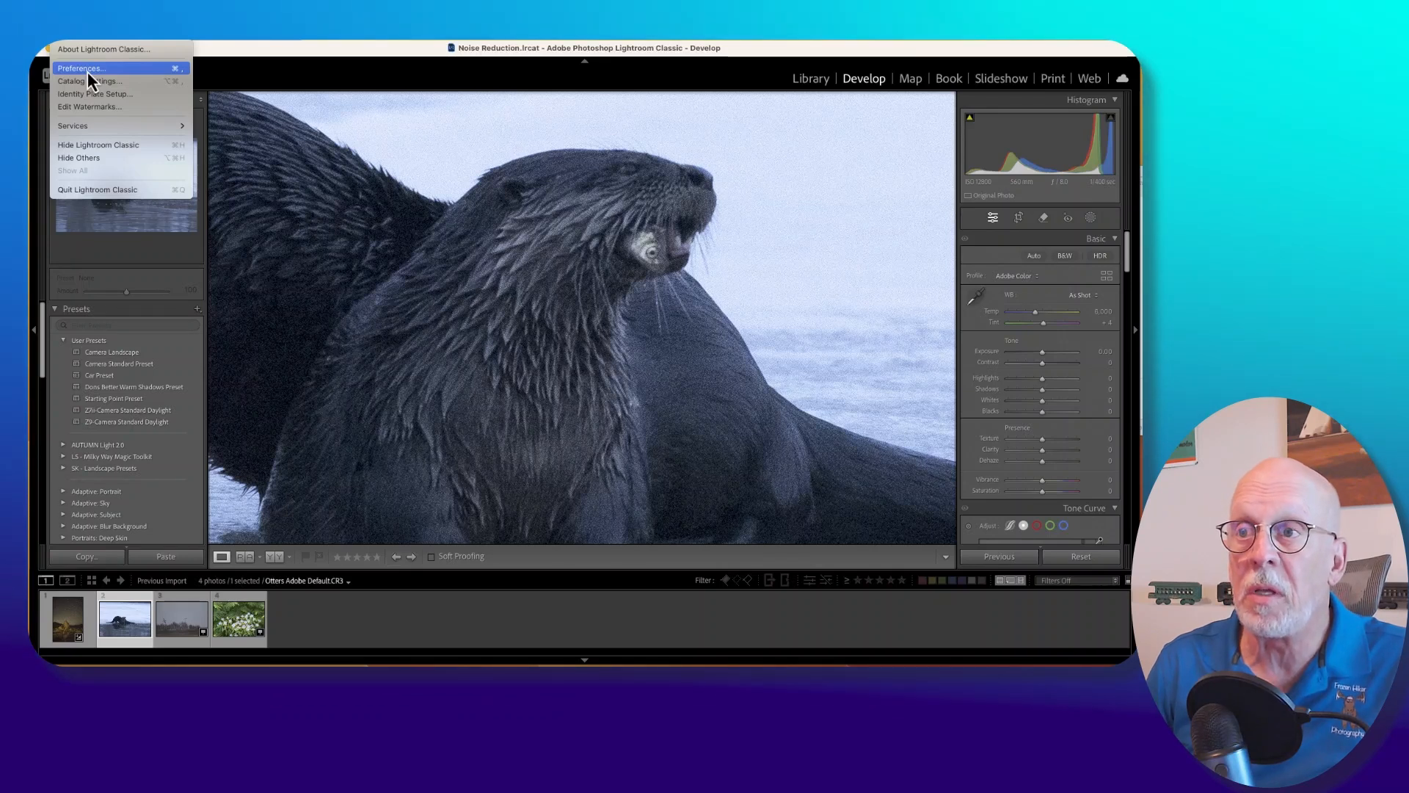
left_click(87, 68)
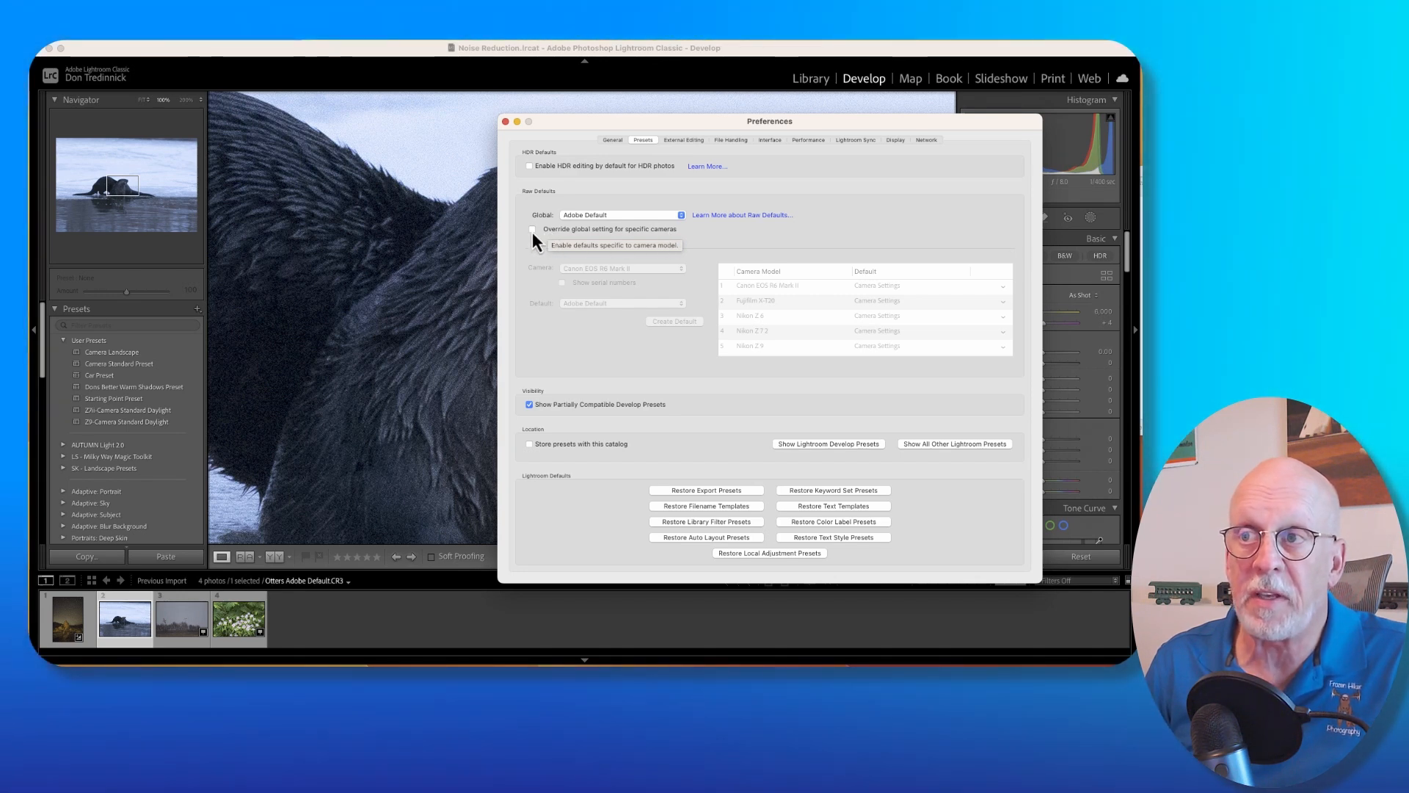
left_click(532, 230)
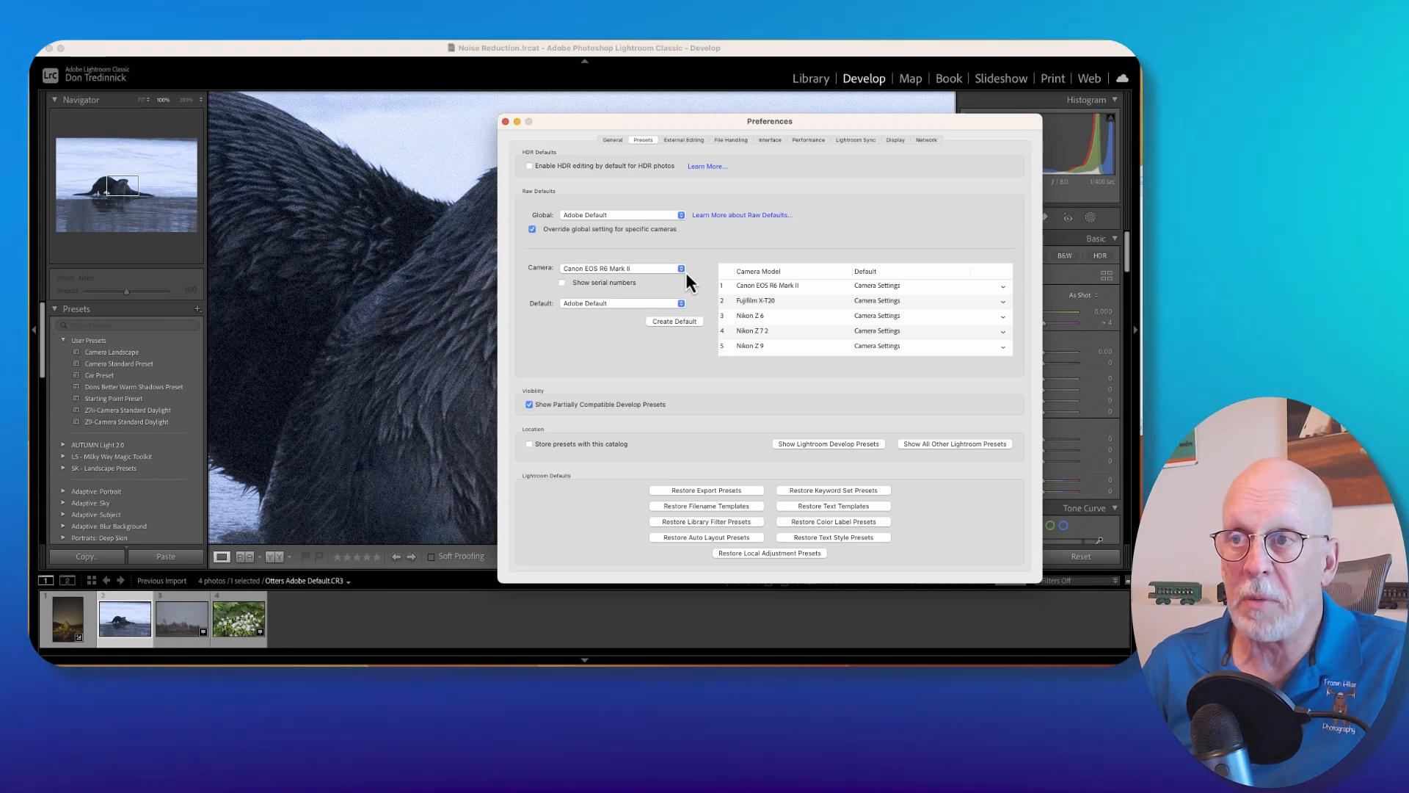
Create a raw default for the Nikon D850 that uses Camera Settings, and close the preferences.
left_click(685, 272)
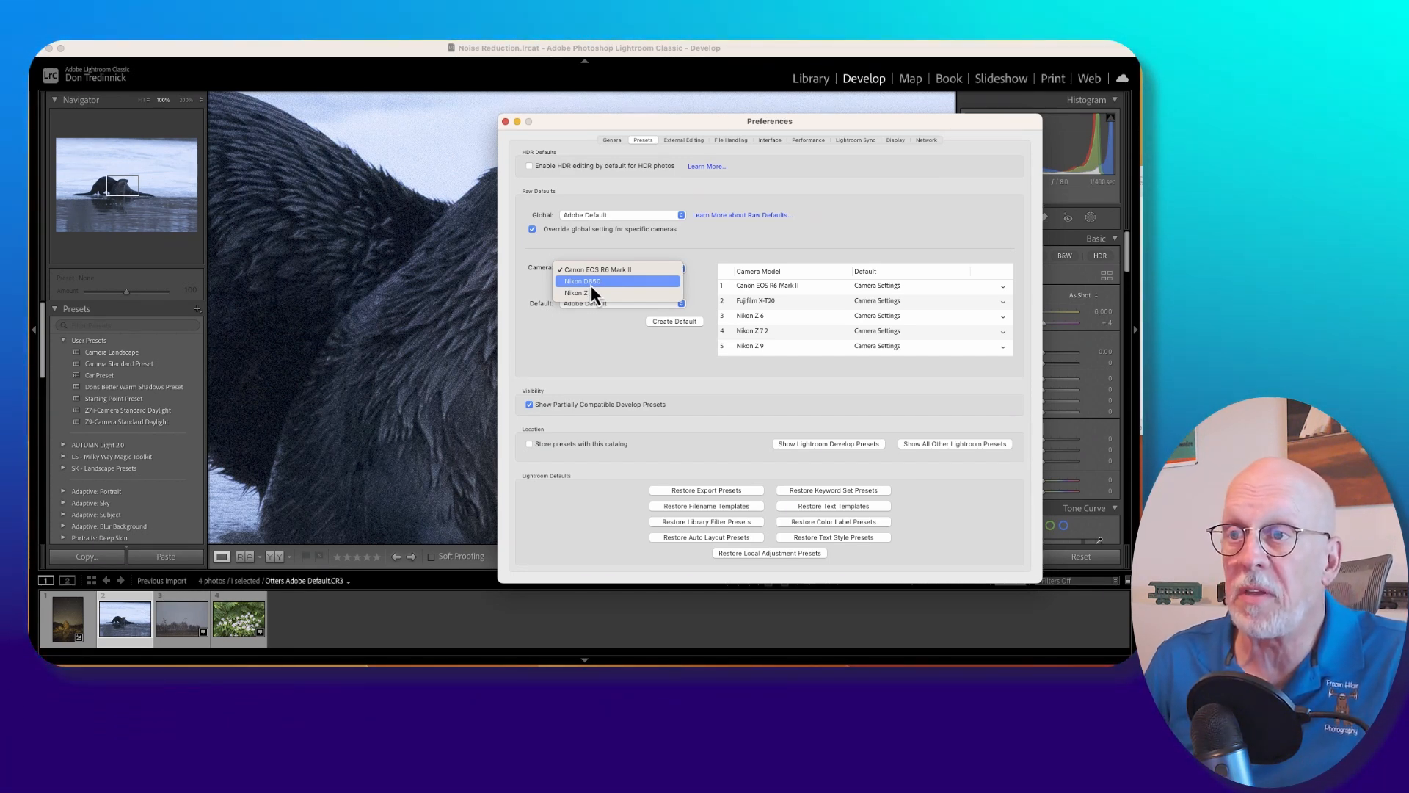
left_click(592, 285)
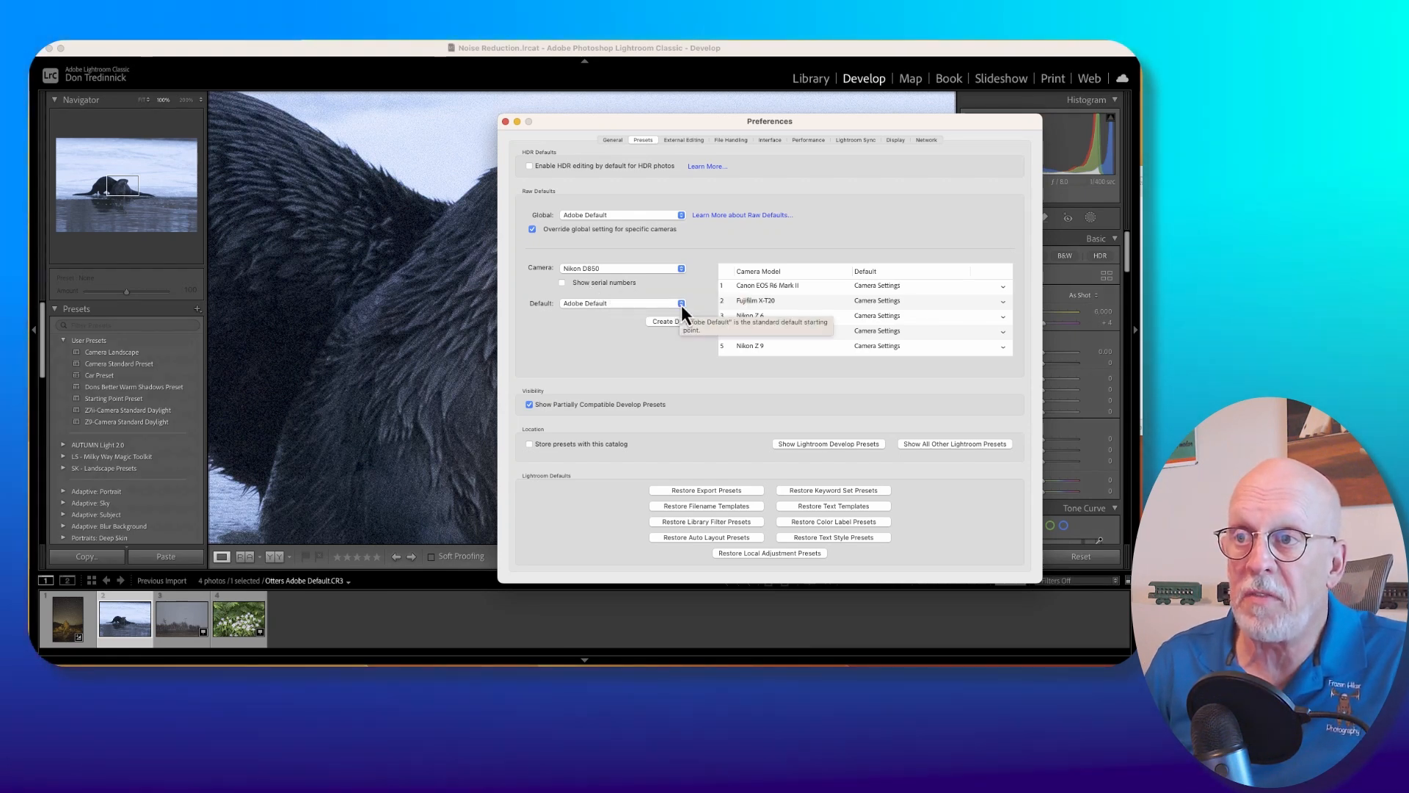
left_click(682, 304)
left_click(601, 319)
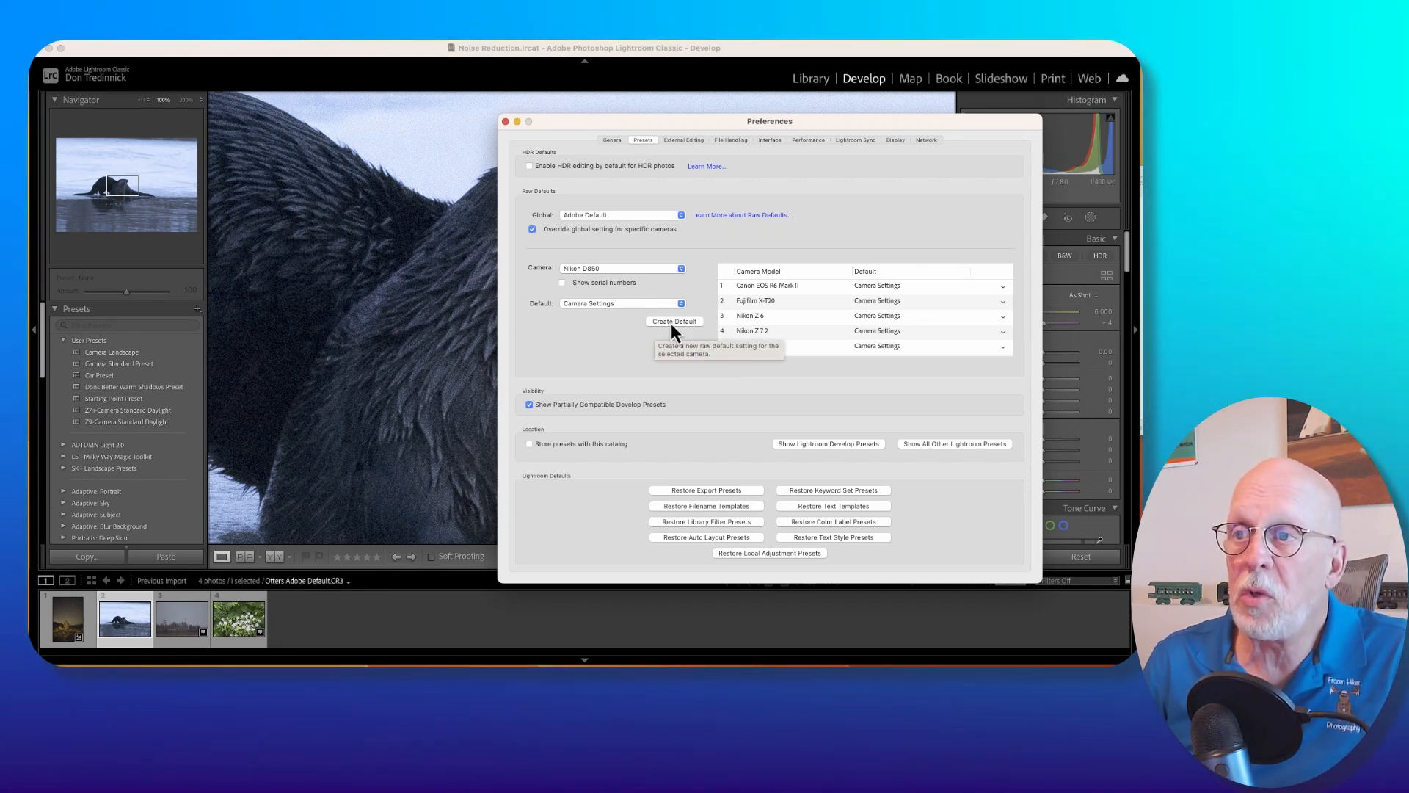
left_click(671, 323)
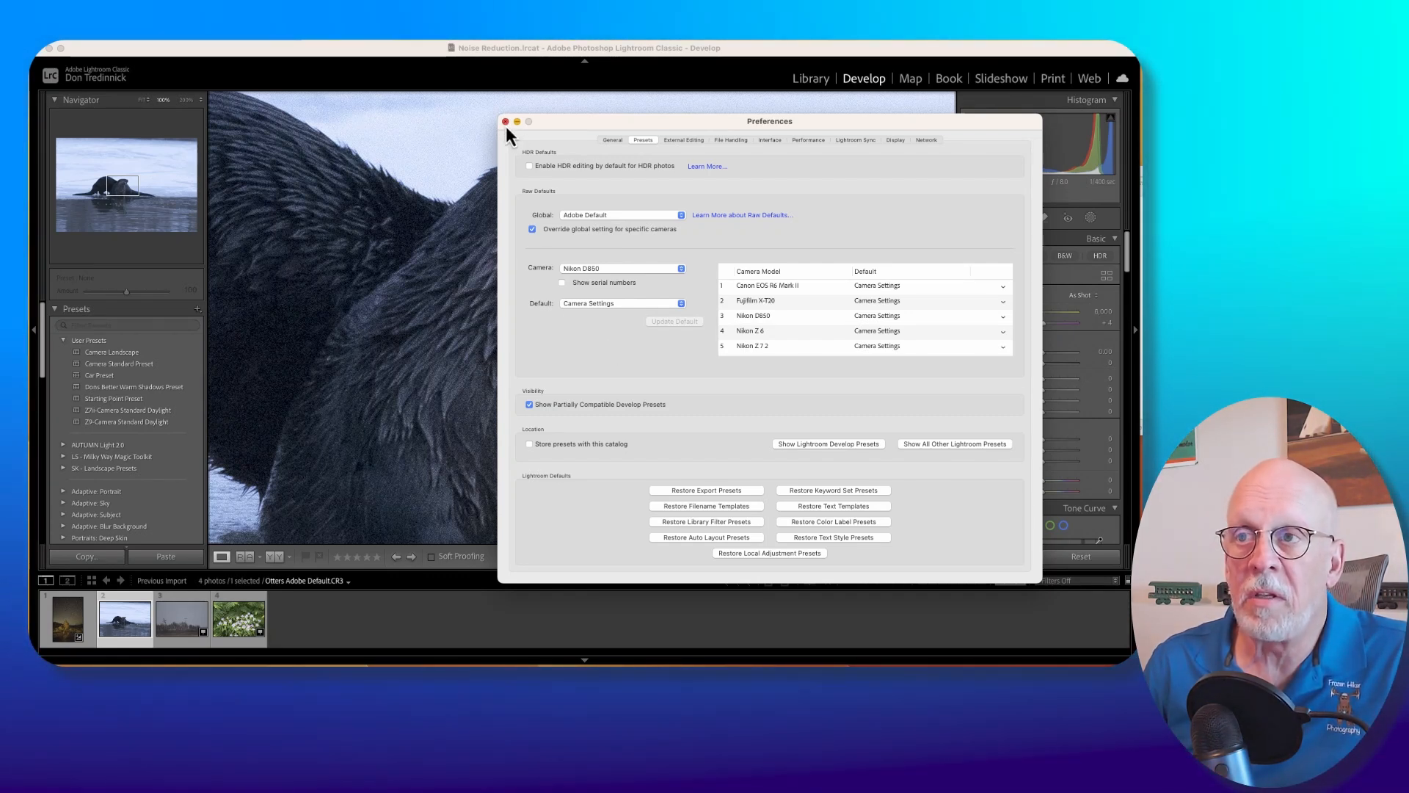
left_click(505, 125)
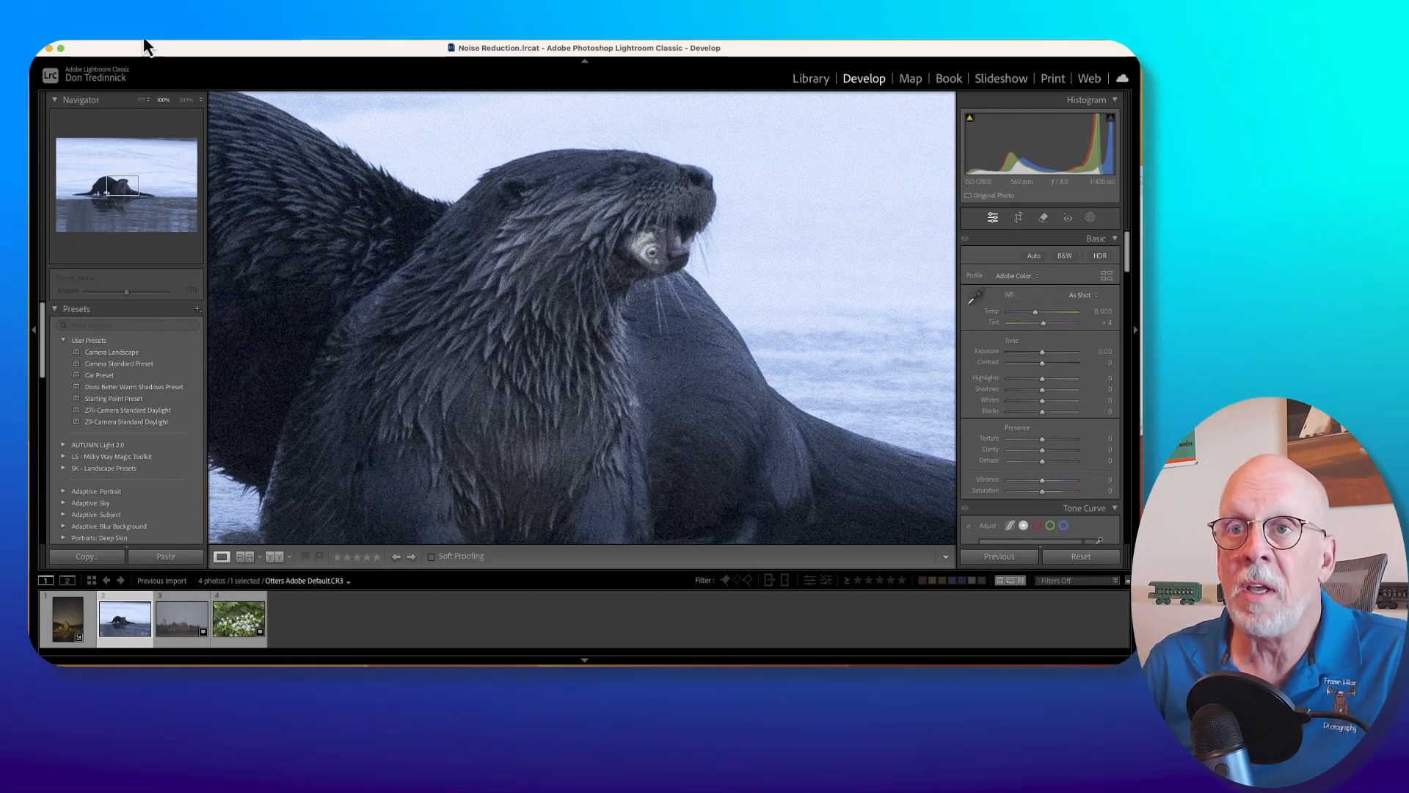
Start importing photos and video into the catalog.
left_click(144, 42)
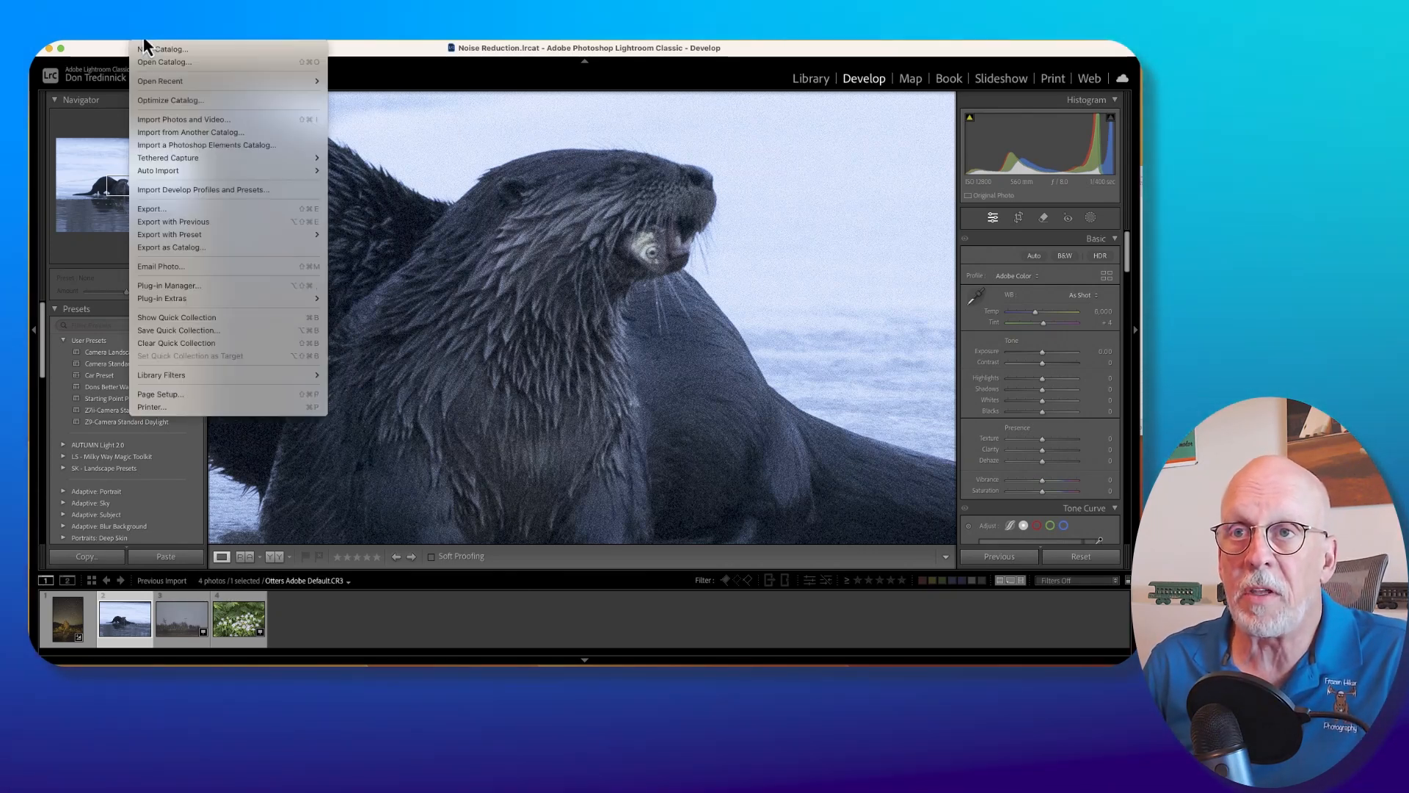
left_click(165, 121)
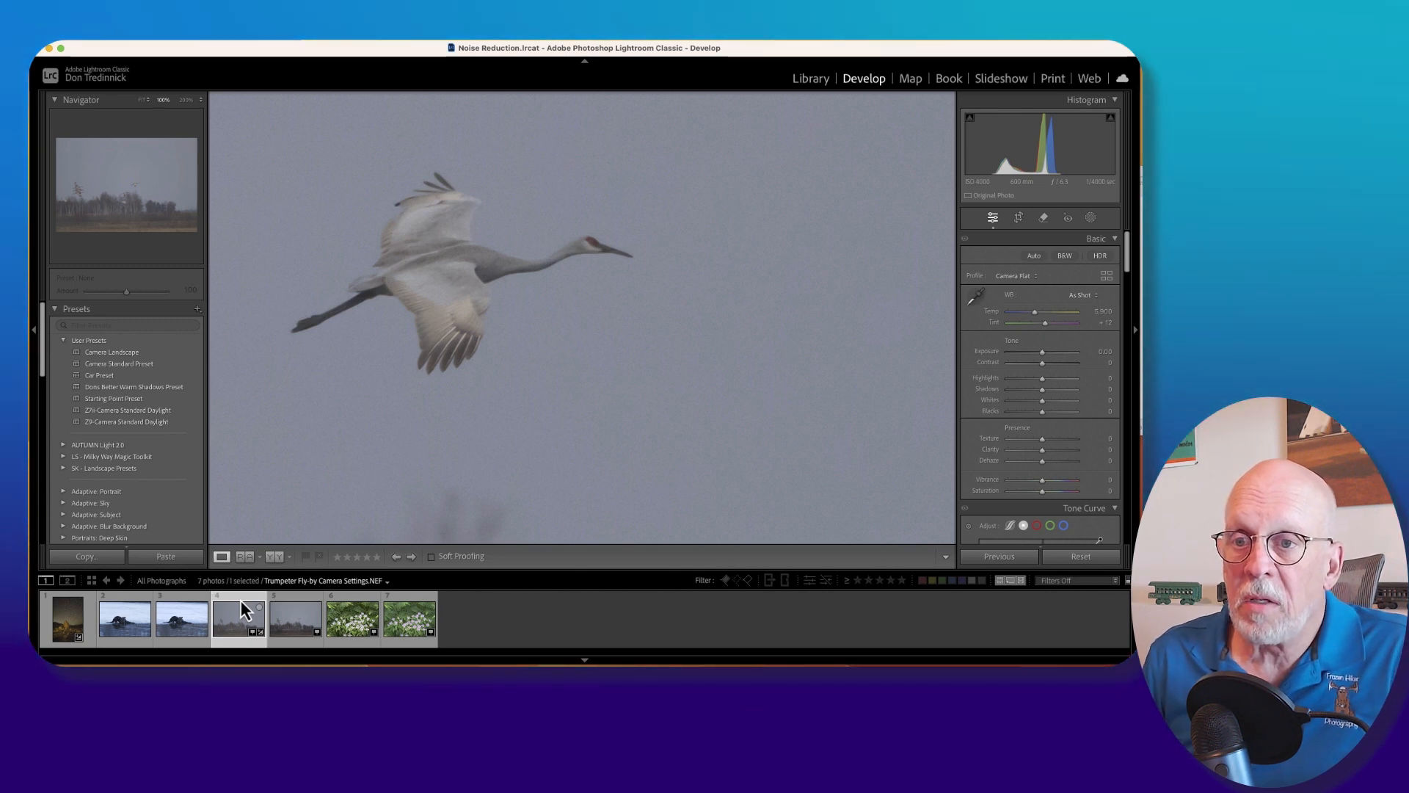
Compare the Camera Settings crane photo with the Adobe Default version as its reference, framing the same bird in both at 100%.
left_click(293, 609)
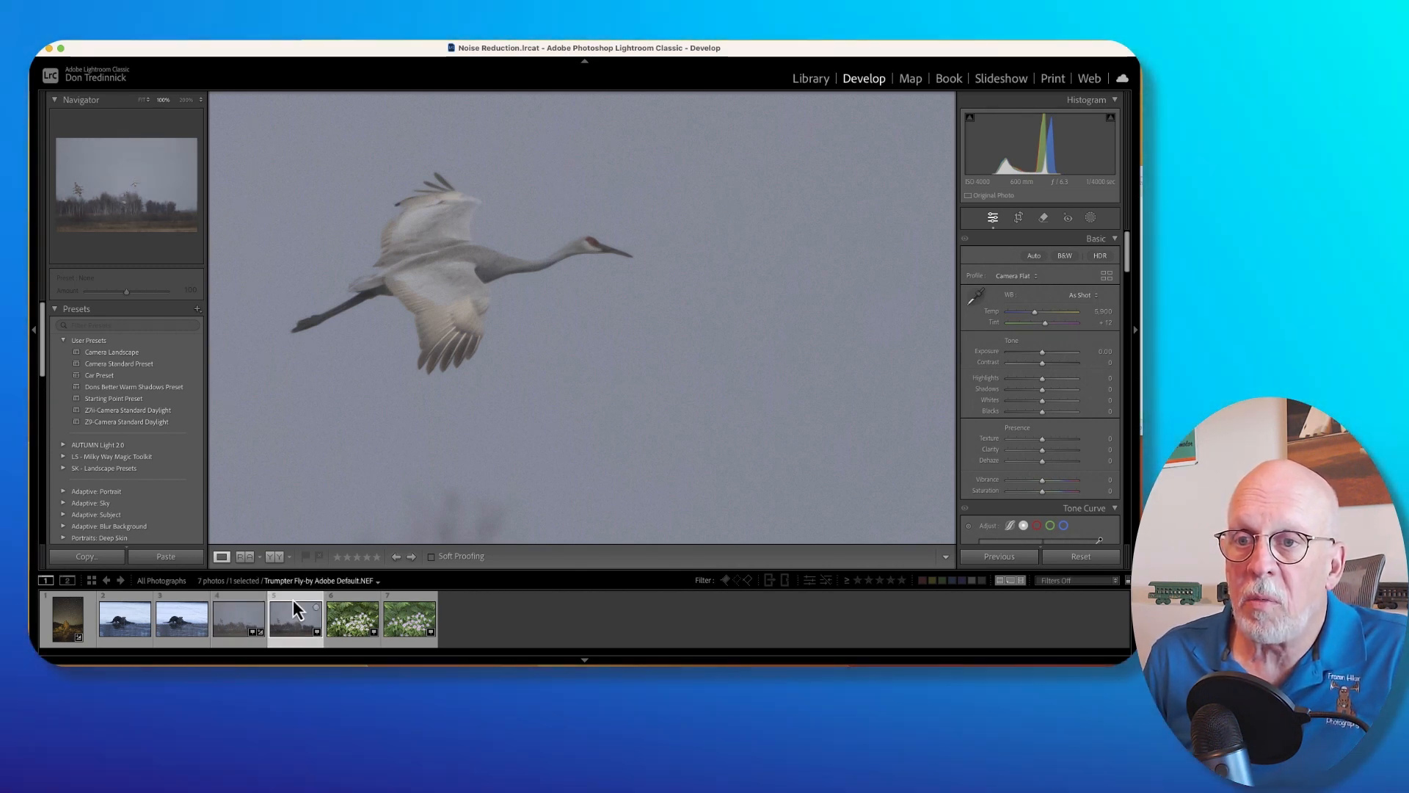
left_click(230, 601)
left_click(244, 558)
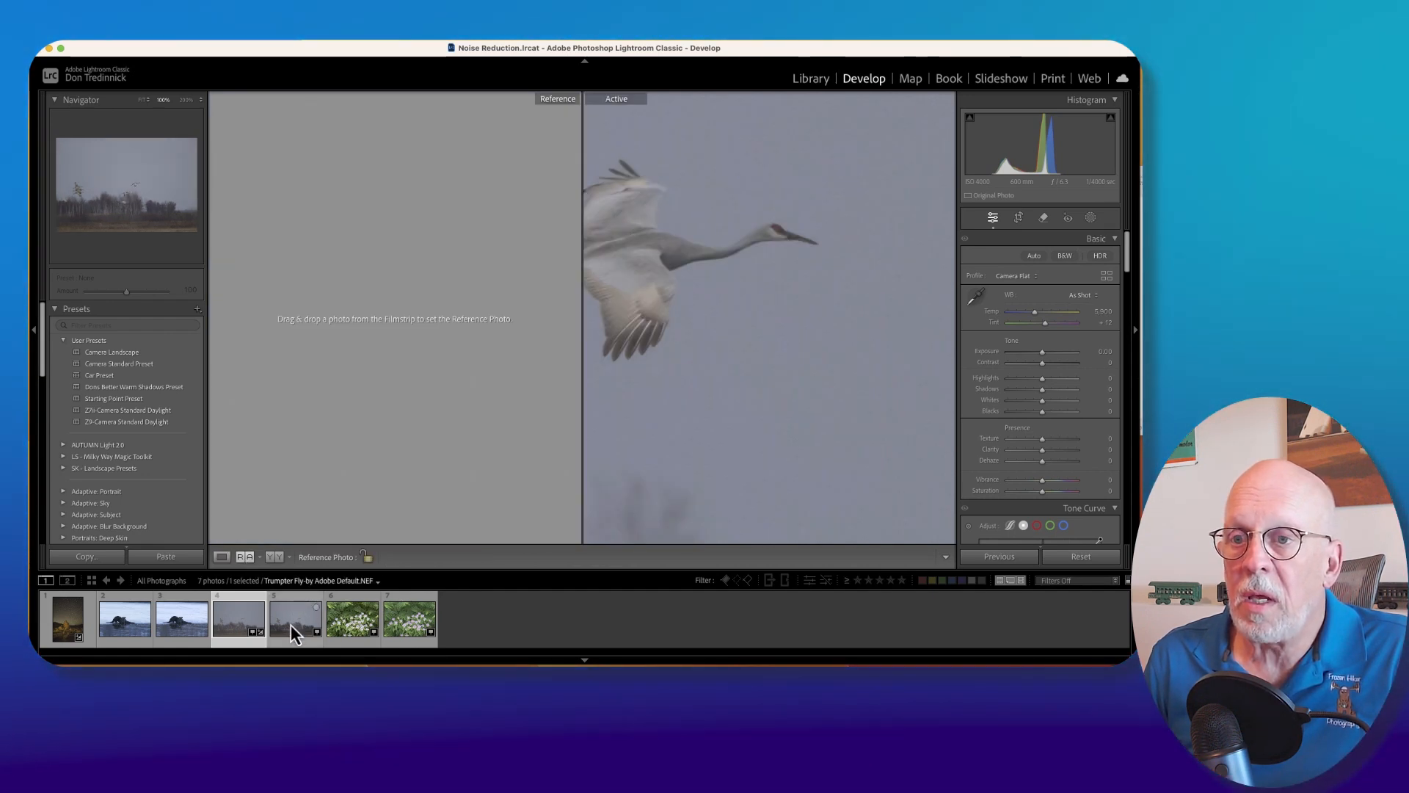
left_click_drag(289, 606, 383, 349)
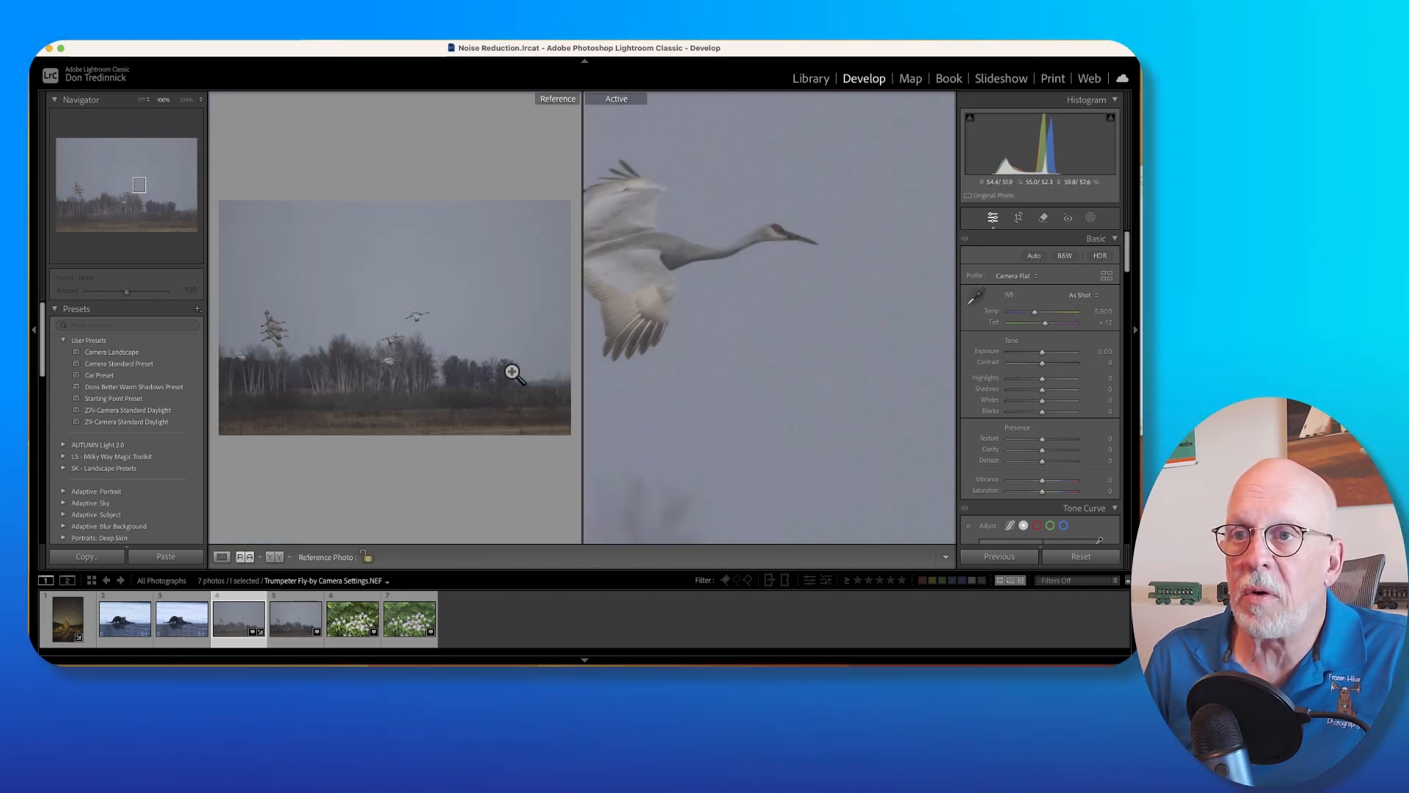
left_click(403, 314)
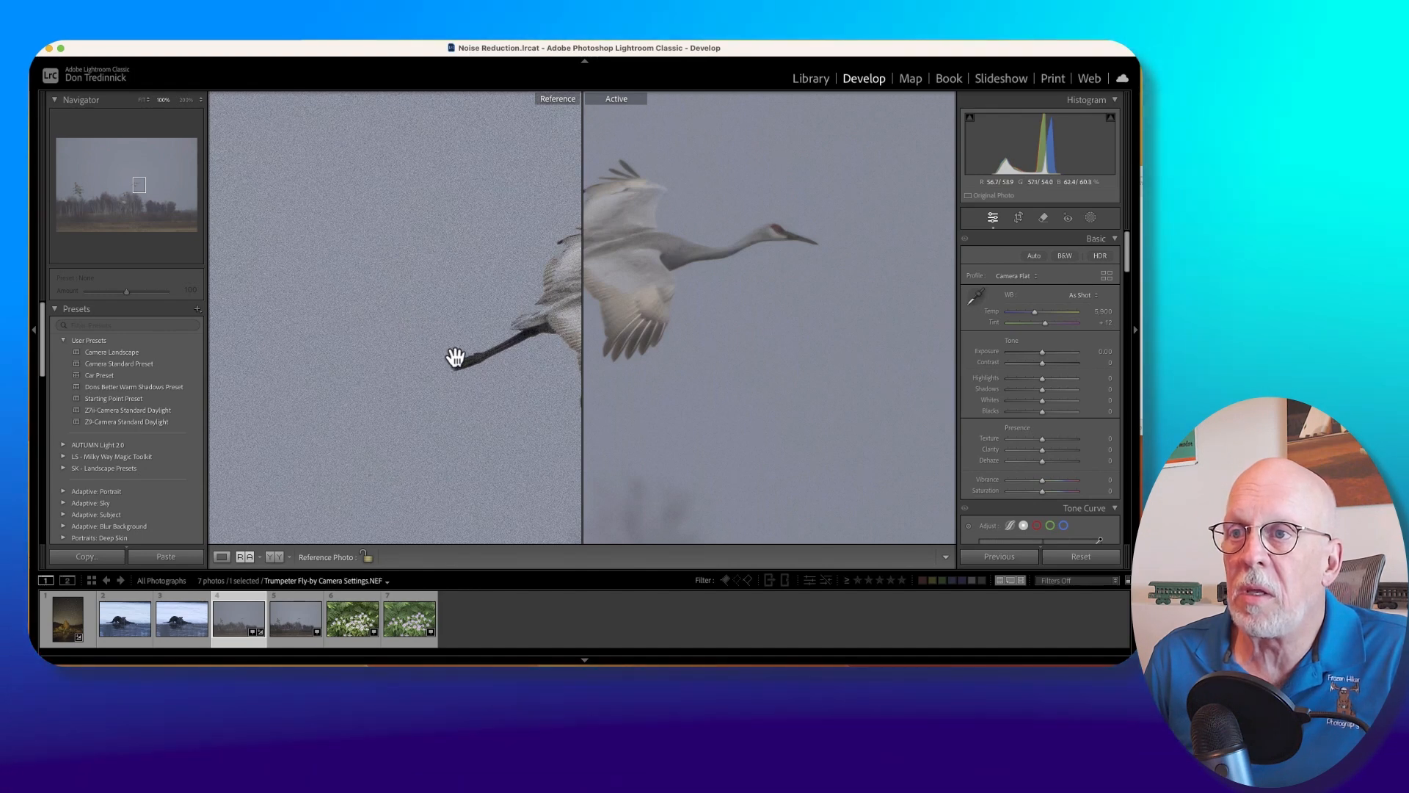
left_click_drag(452, 355, 210, 333)
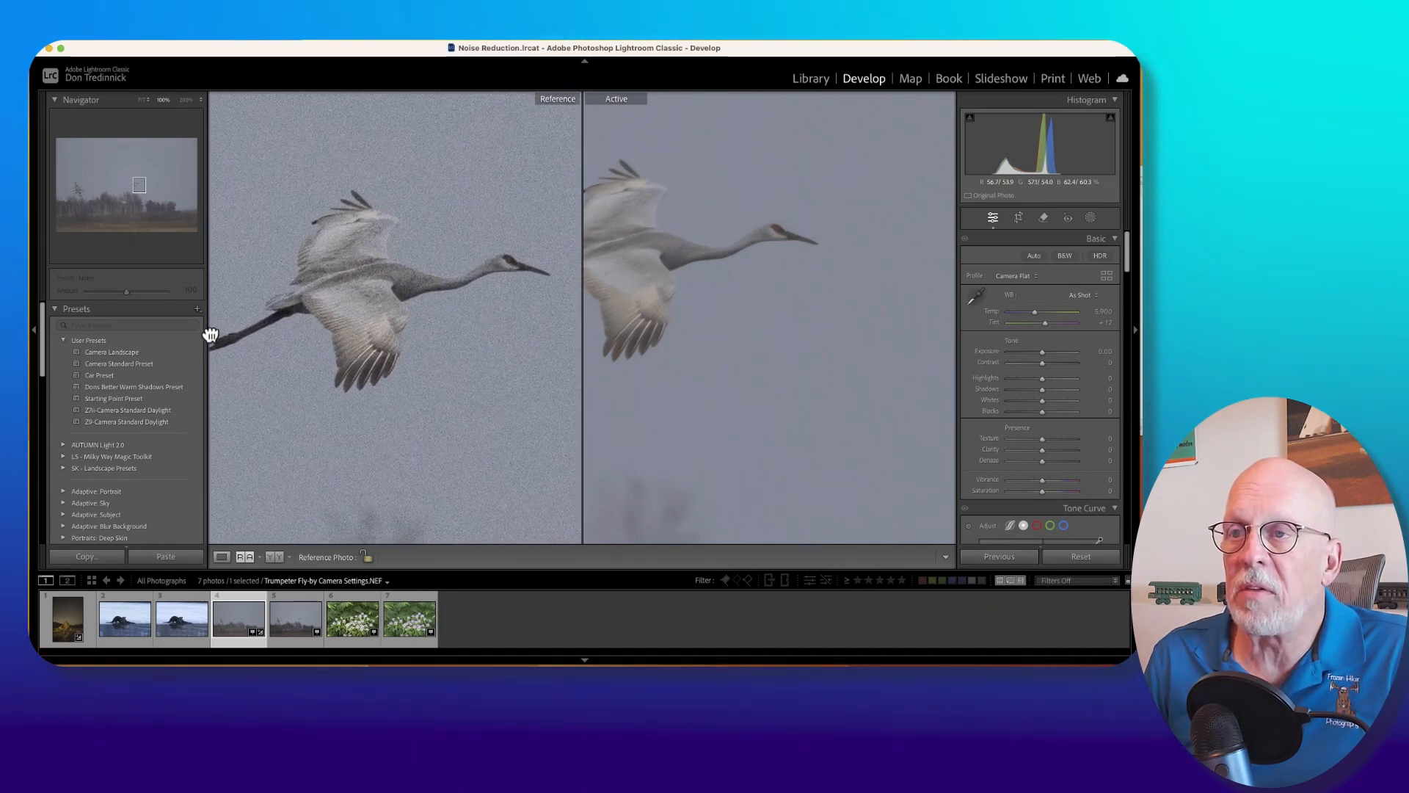
left_click_drag(682, 264, 768, 304)
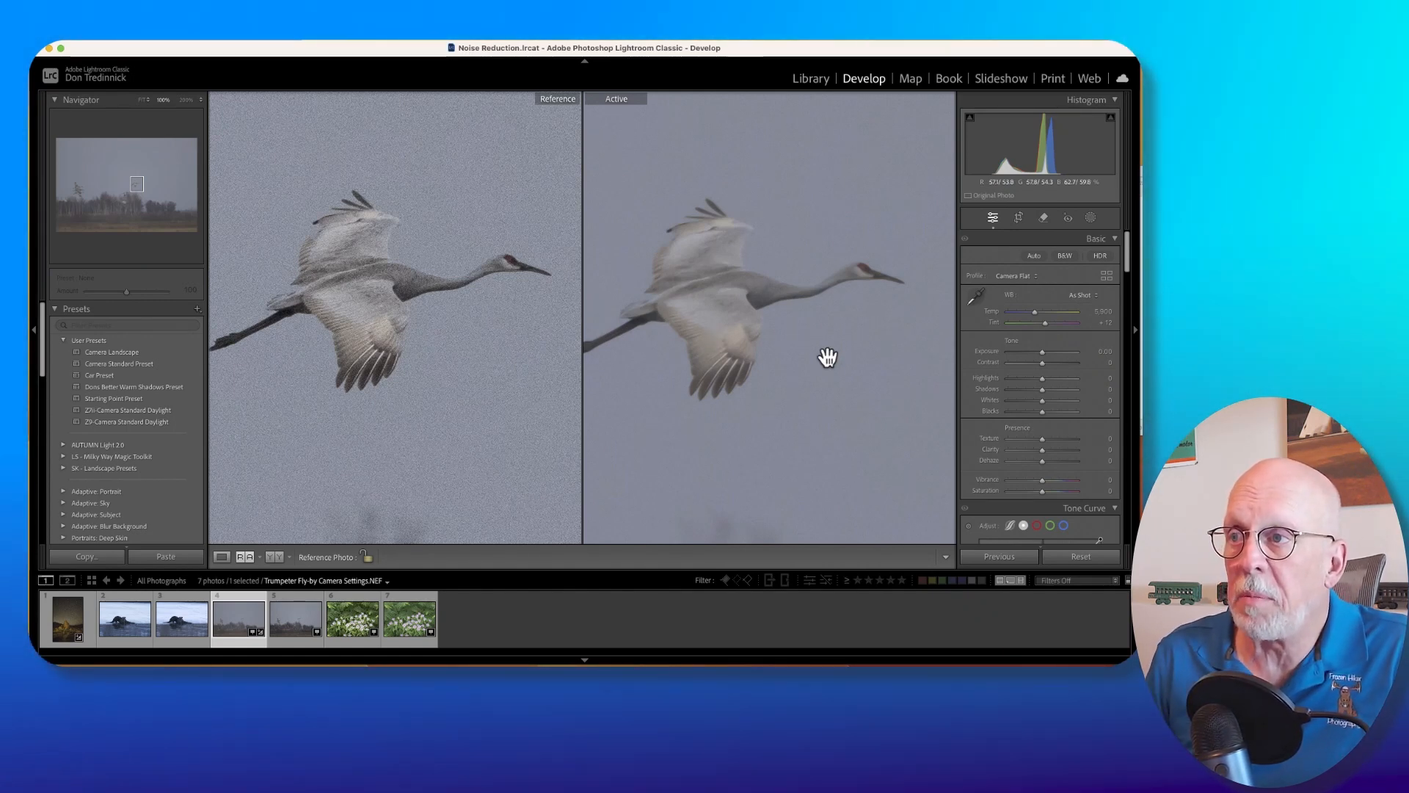
Set the active crane photo's sharpening amount to 50 and its manual luminance noise reduction to 41.
scroll(1099, 372, "down", 15)
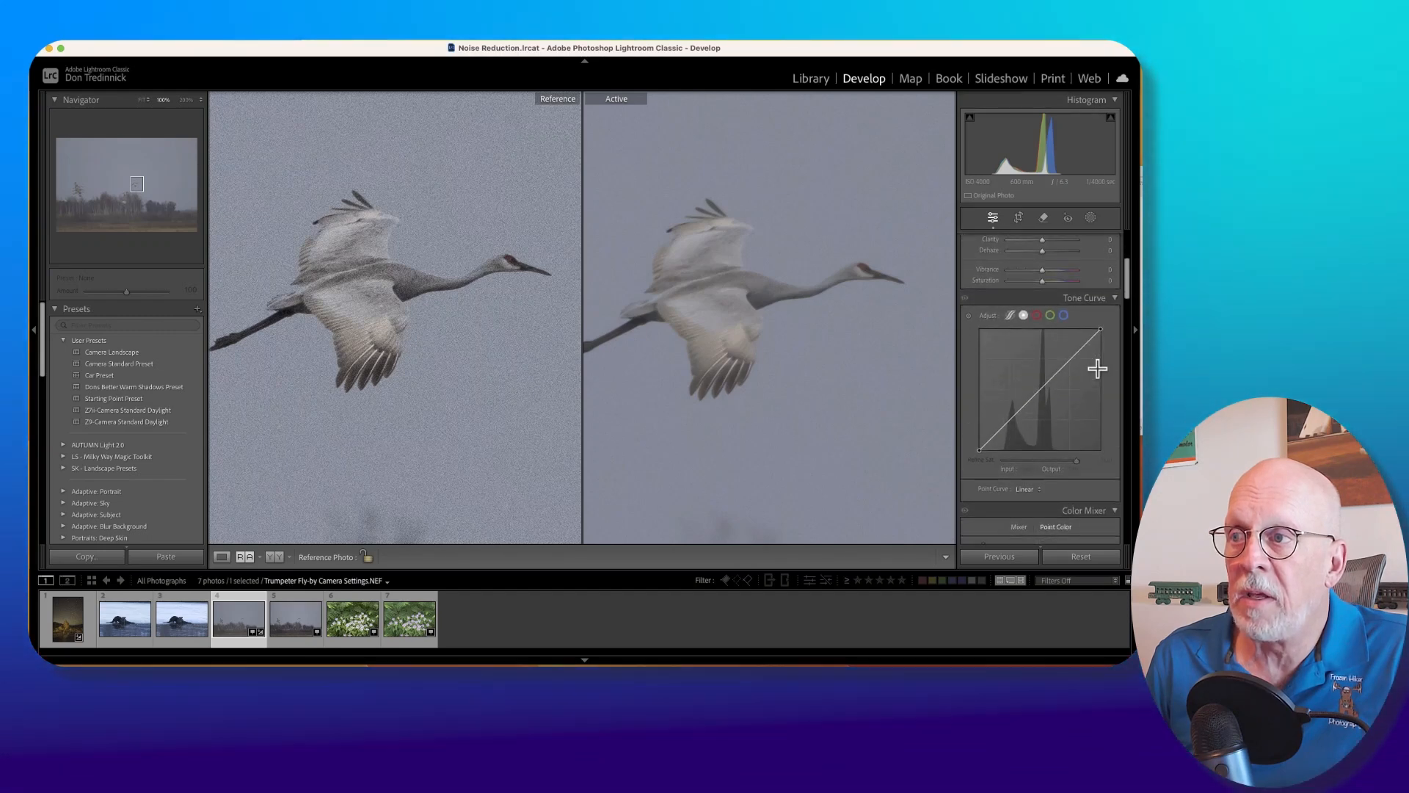
scroll(1098, 371, "down", 6)
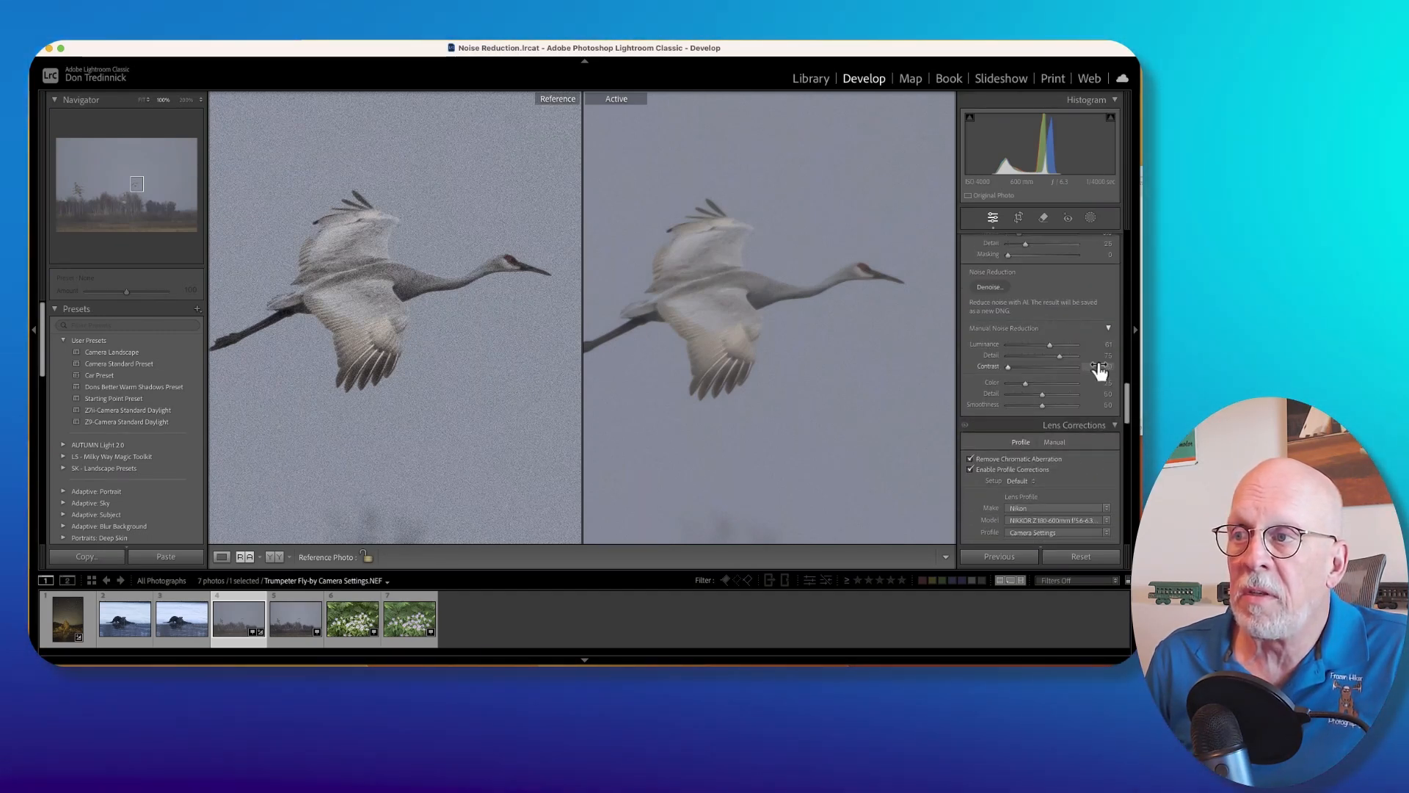
scroll(1099, 372, "down", 1)
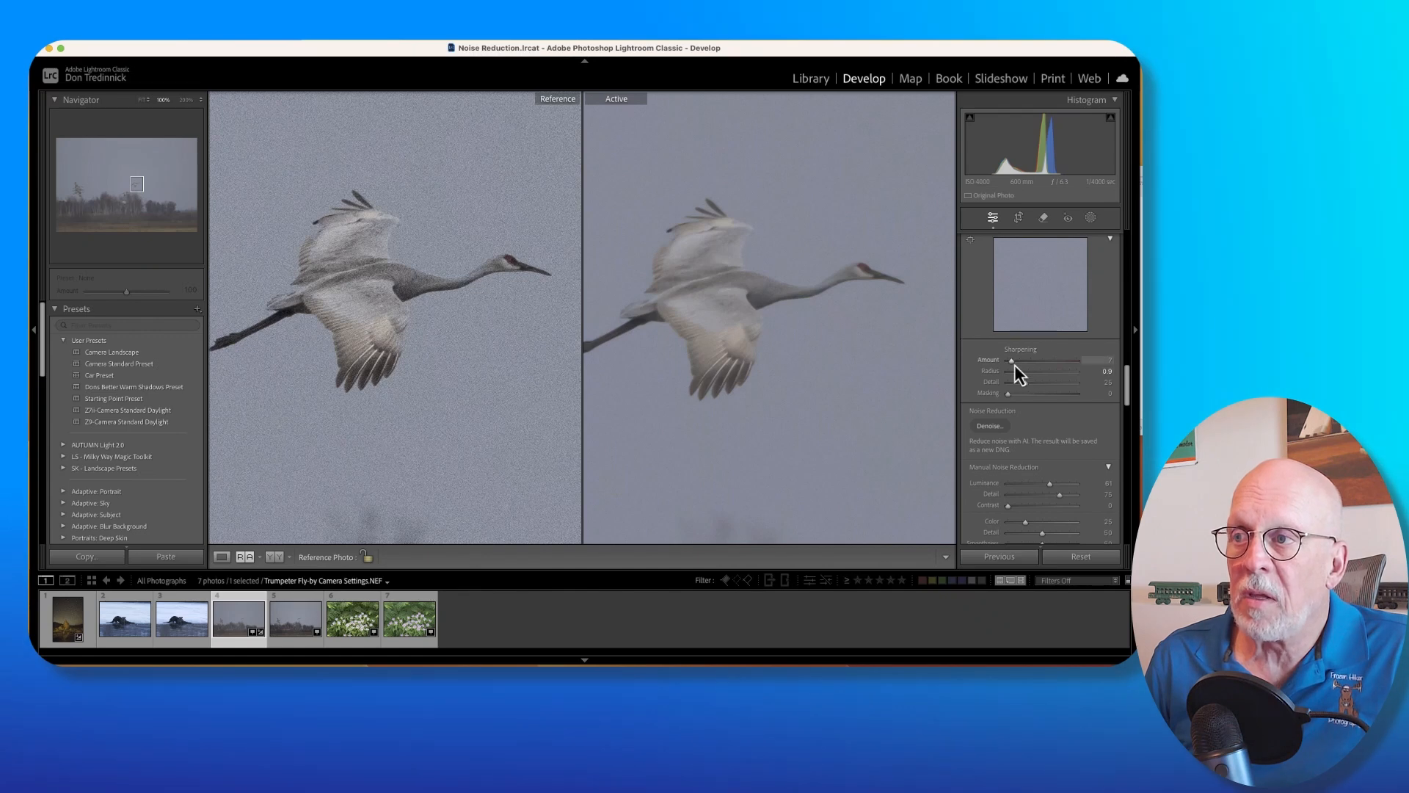
left_click_drag(1013, 361, 1032, 362)
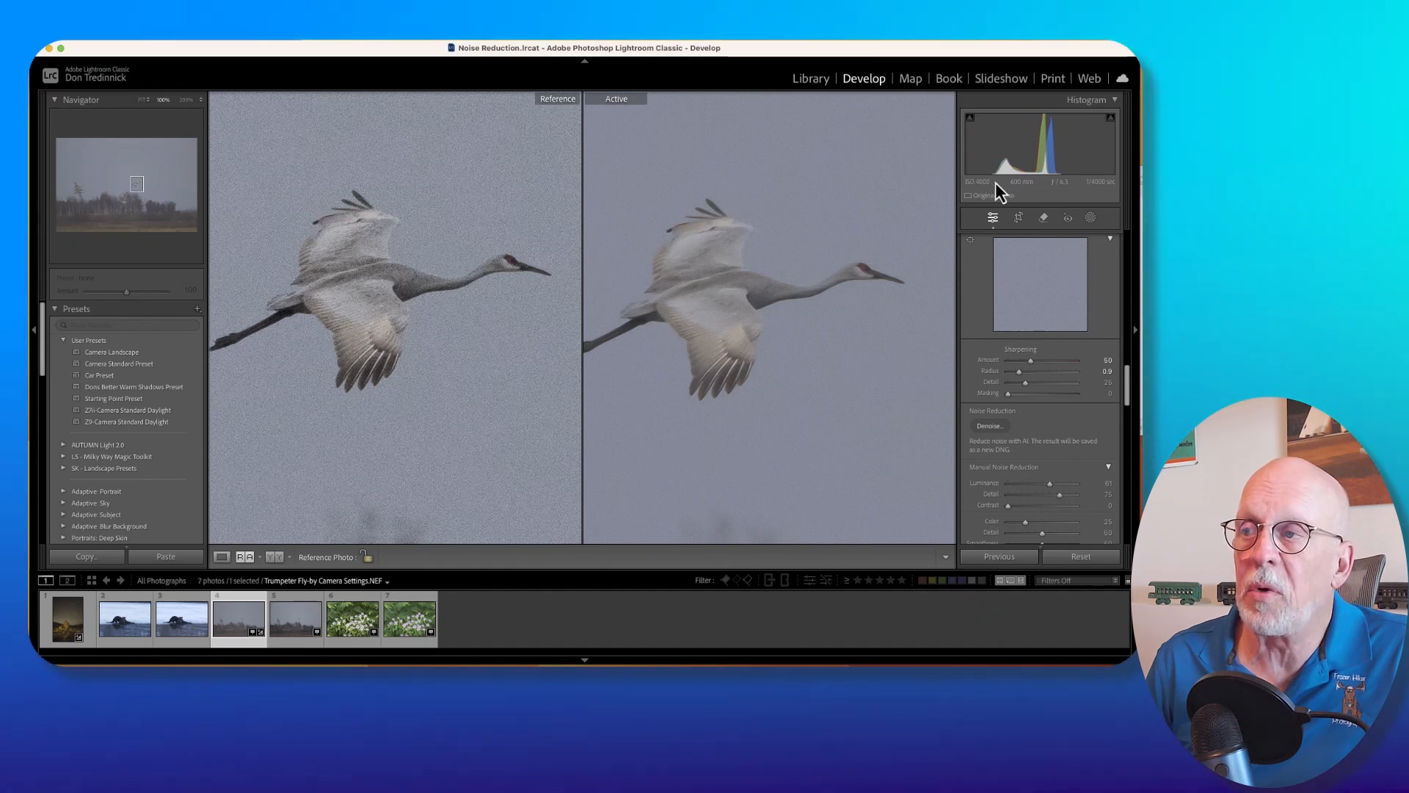
scroll(1014, 433, "down", 4)
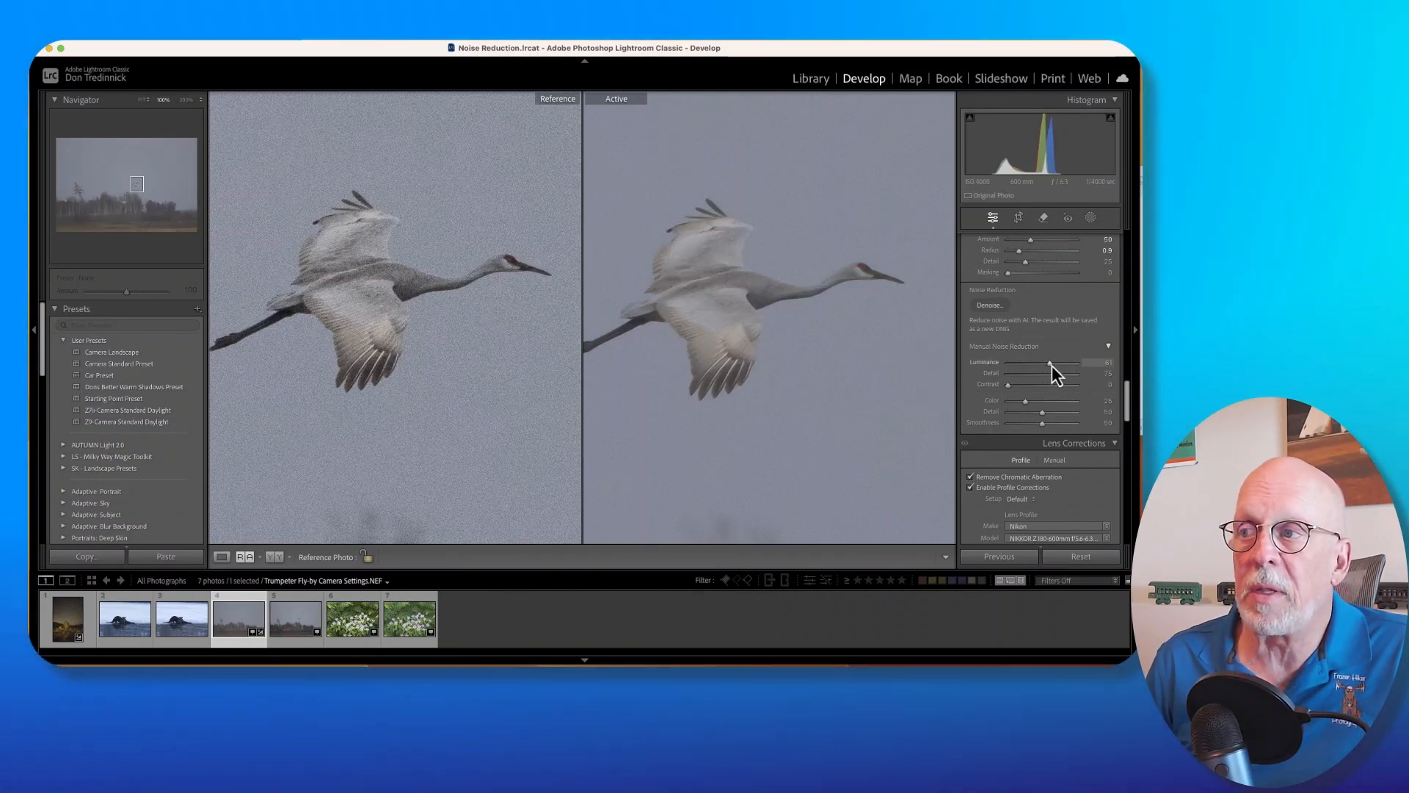
left_click_drag(1051, 366, 1038, 365)
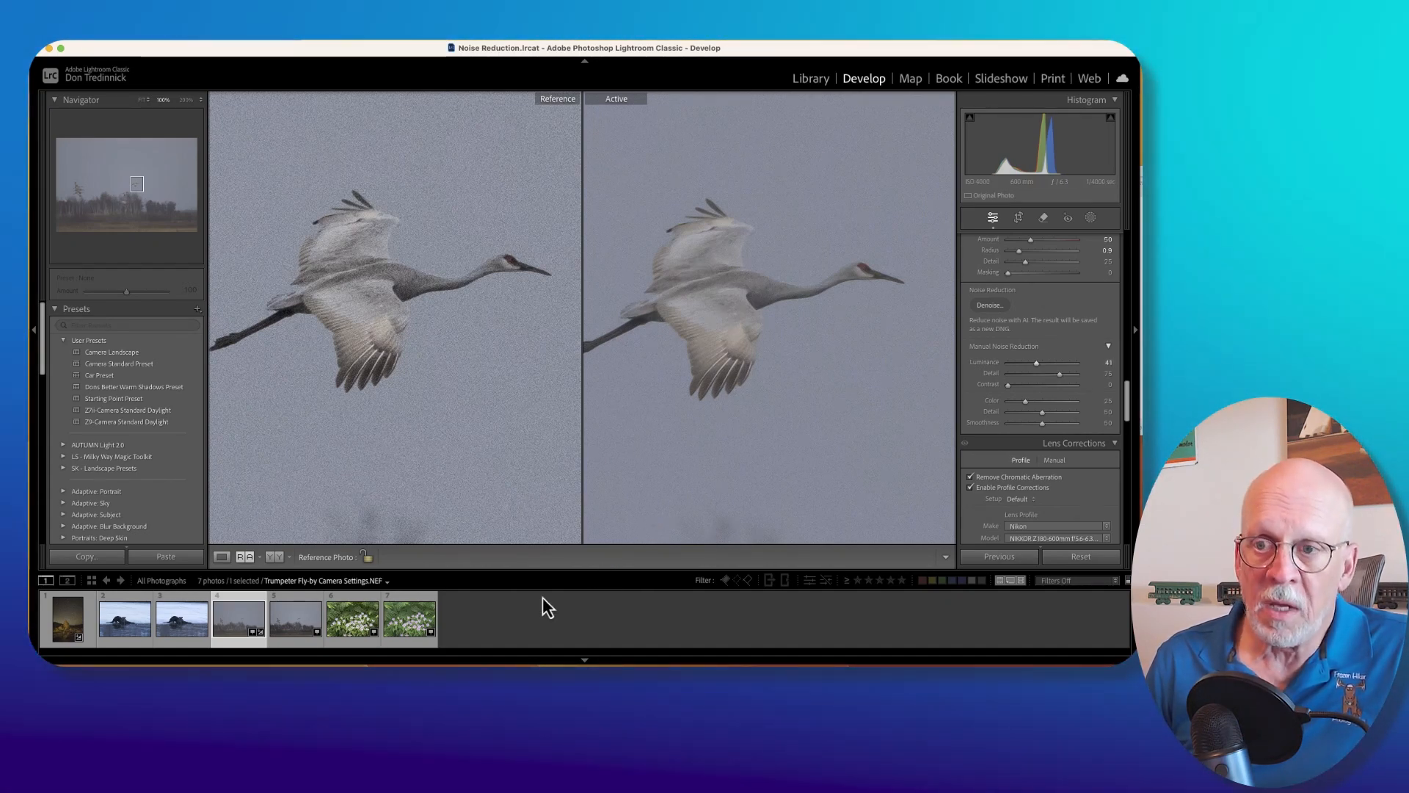
Compare the Adobe Default flower photo with the other flower version set as the reference.
left_click(354, 616)
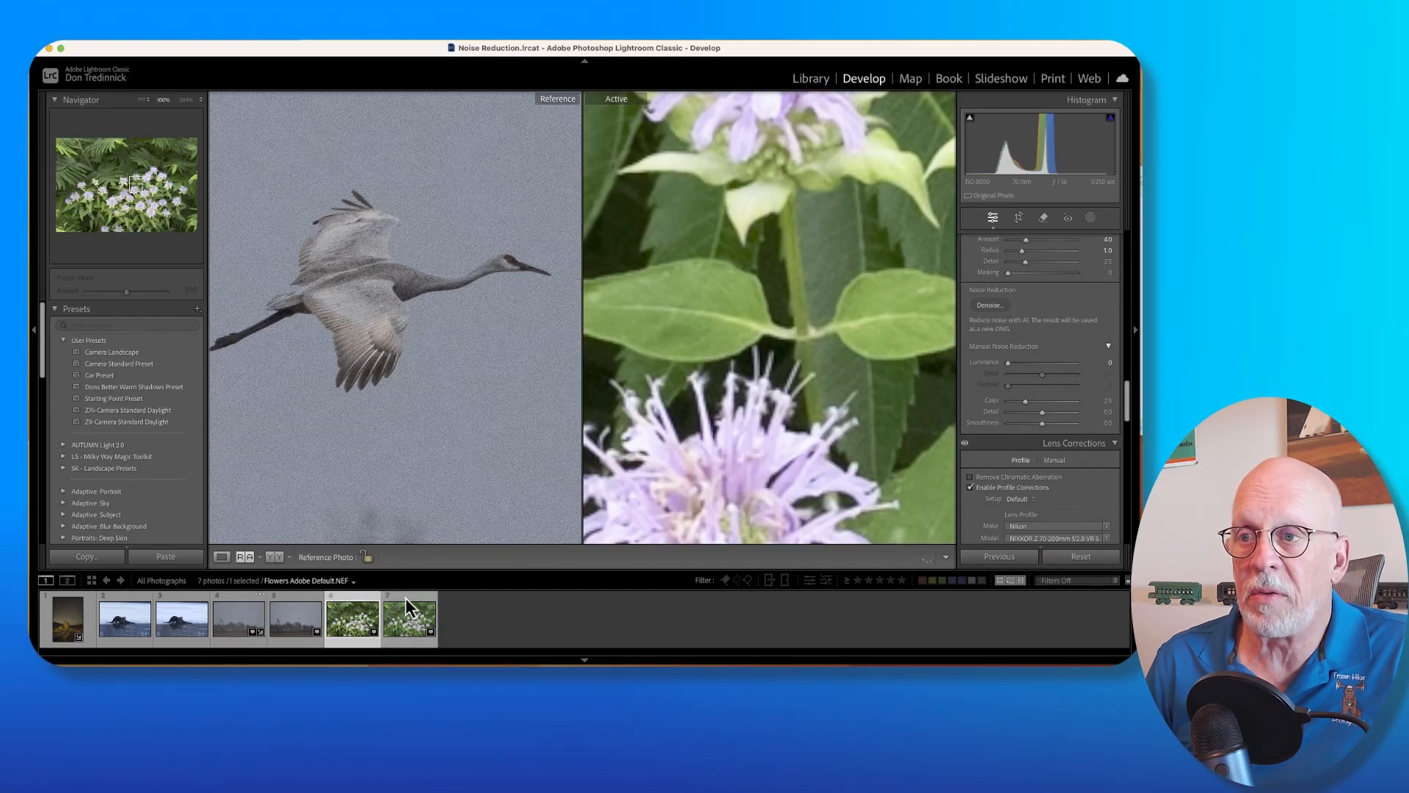
left_click_drag(409, 610, 396, 316)
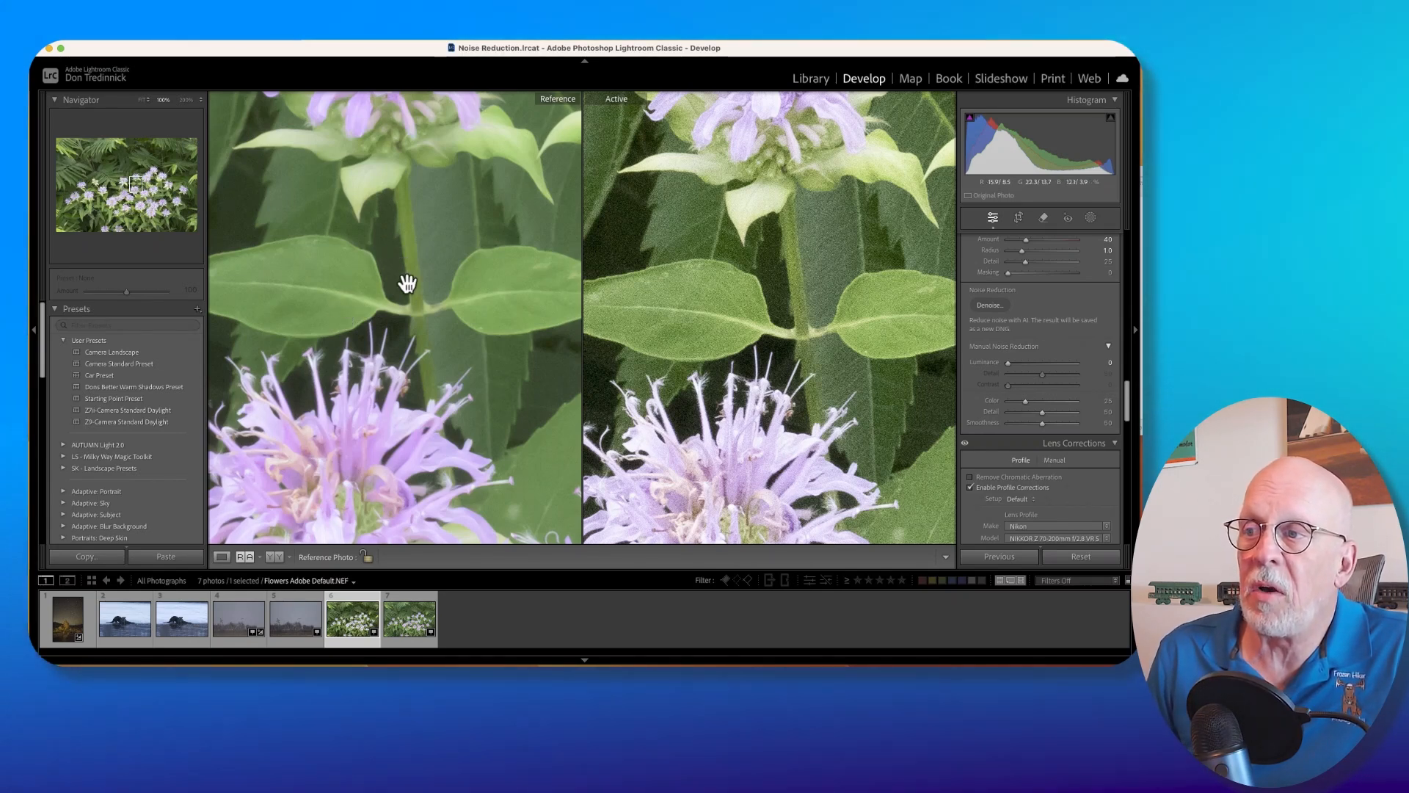
scroll(1063, 306, "up", 2)
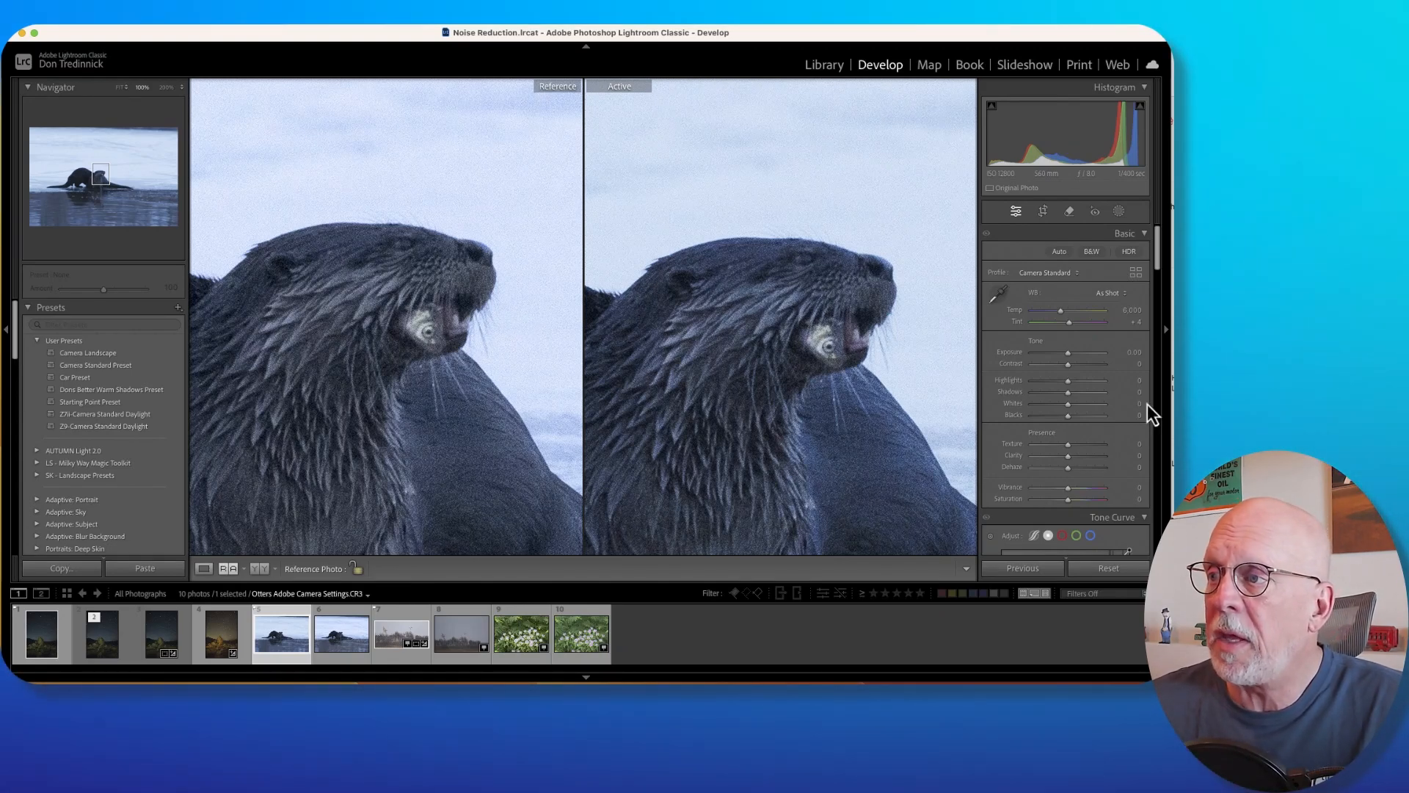
Review the sharpening and manual noise reduction settings of the Camera Settings otter photo.
scroll(1105, 446, "down", 10)
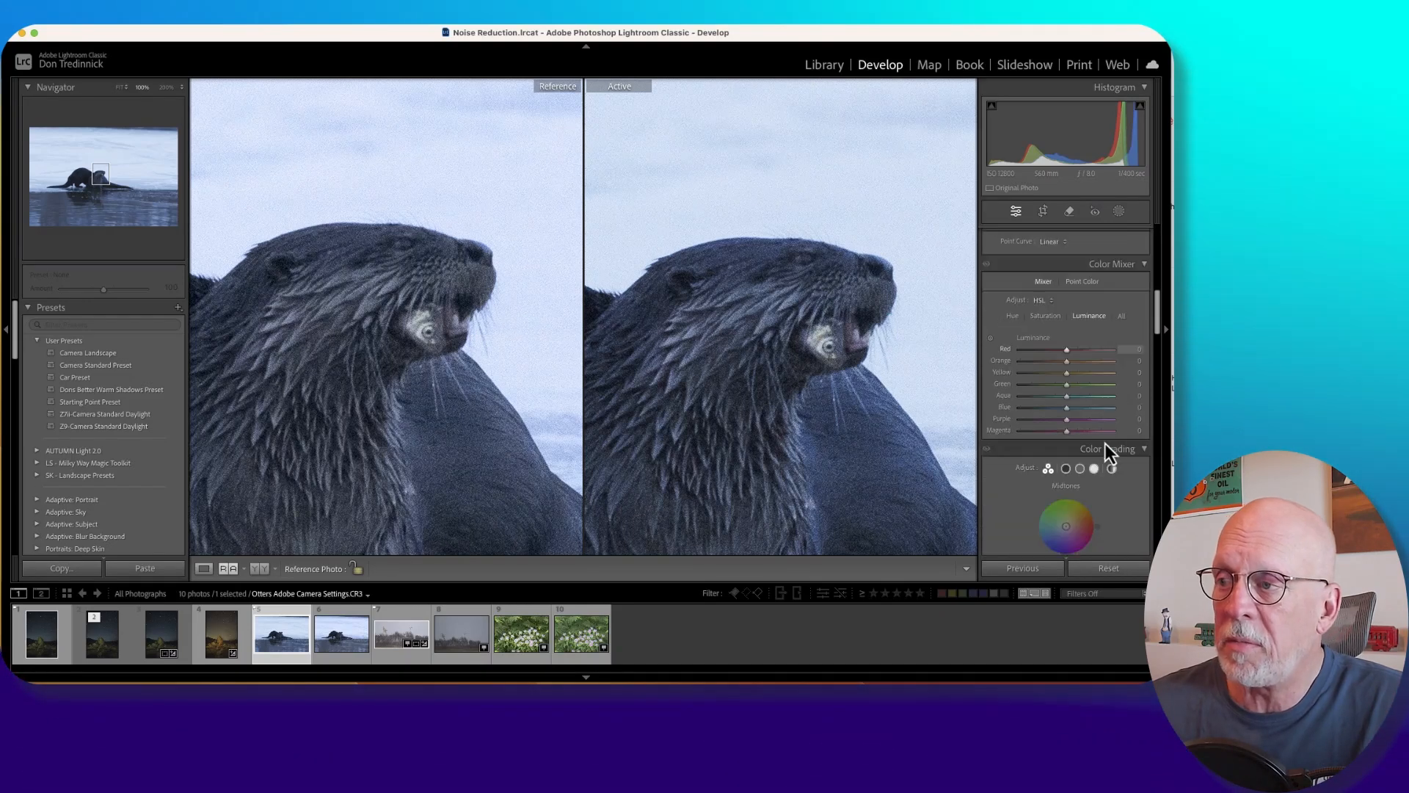
scroll(1106, 443, "down", 8)
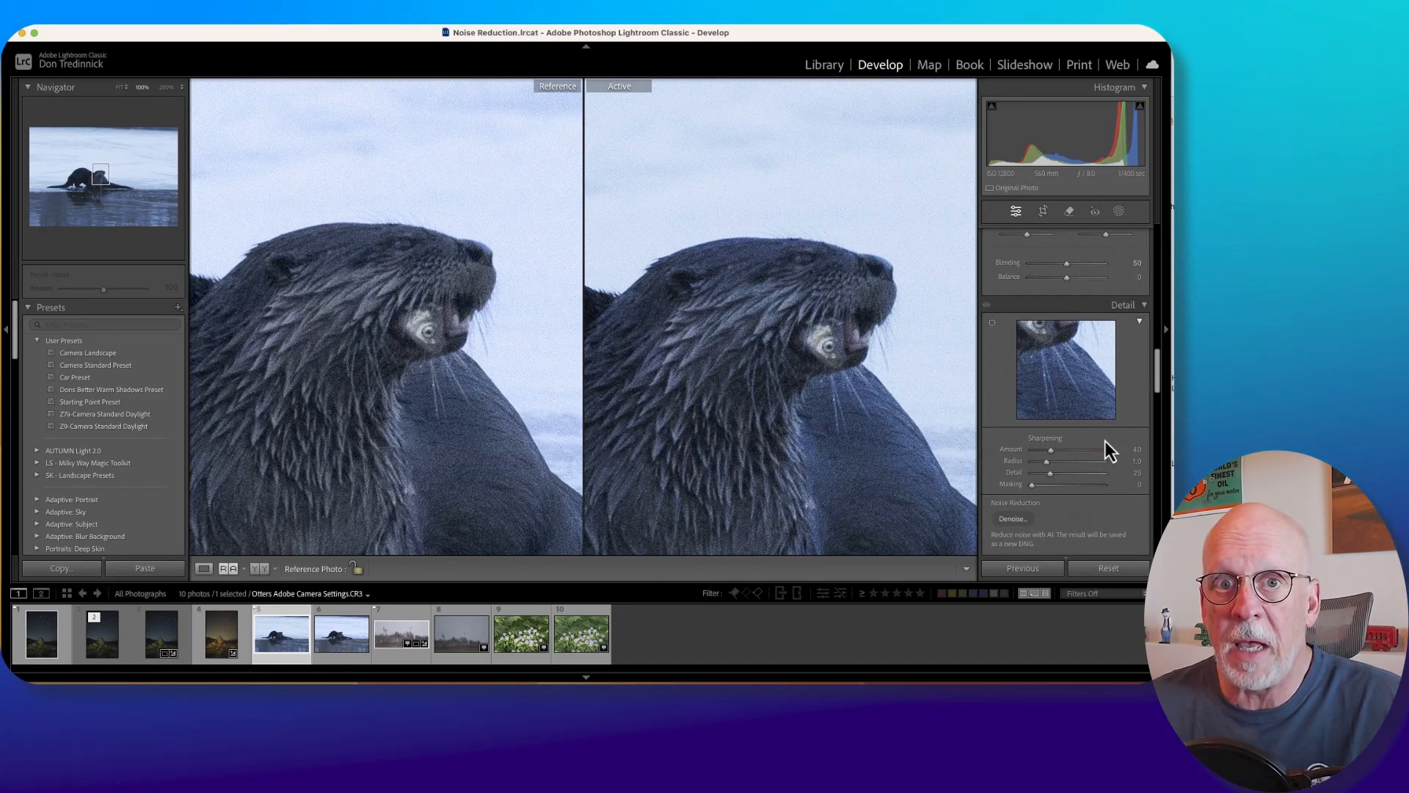
scroll(1105, 441, "down", 4)
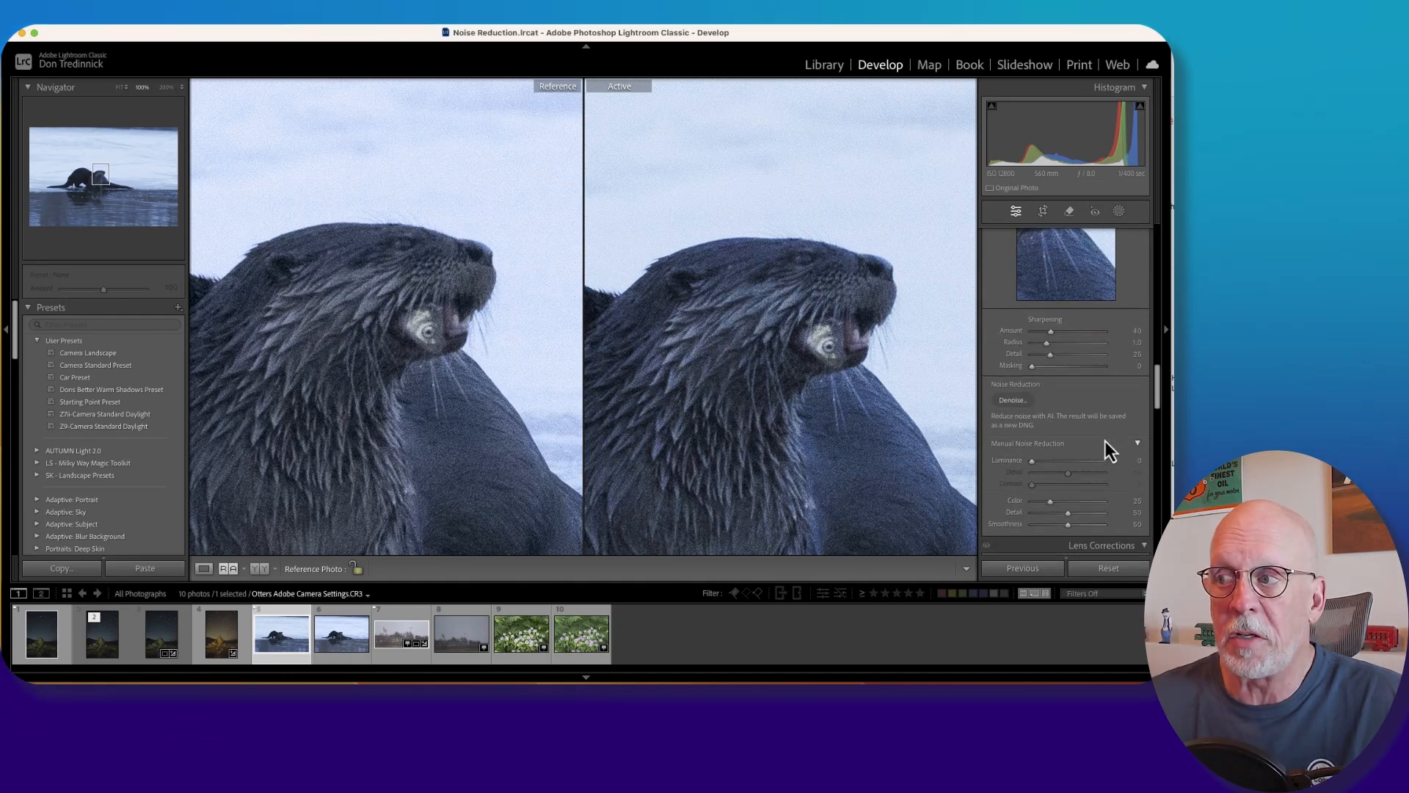